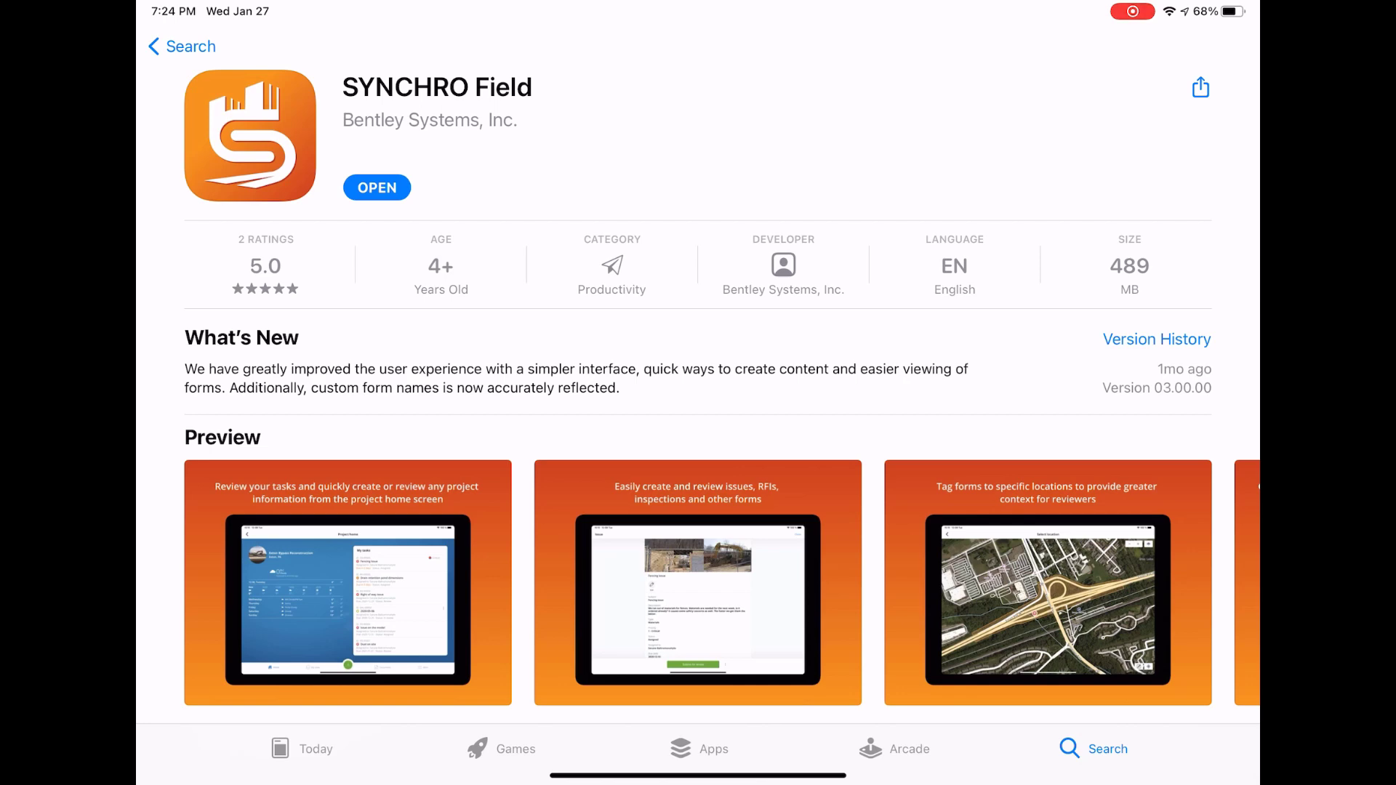
- Launch SYNCHRO Field from the home screen and open the Commercial Bldg Demo project
drag(698, 775, 698, 509)
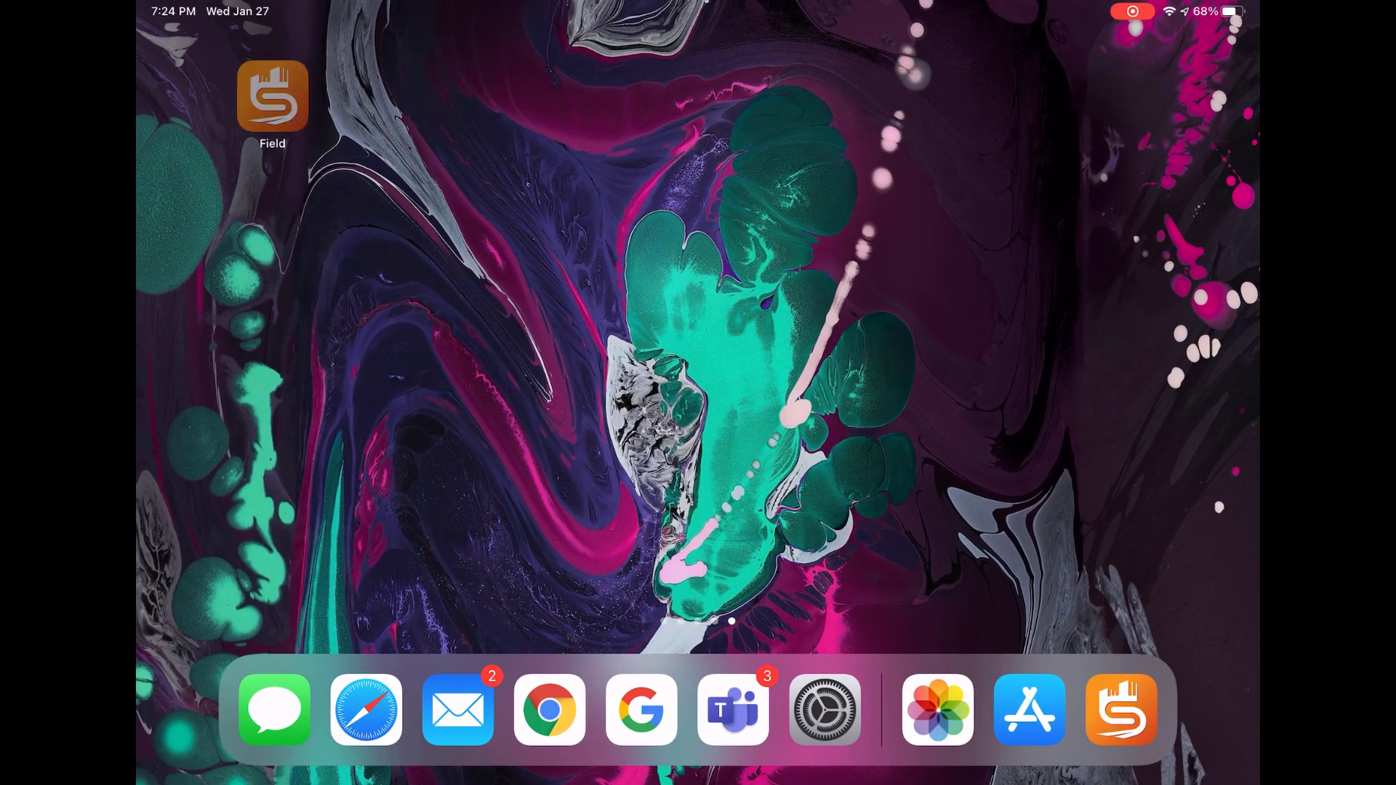
click(273, 95)
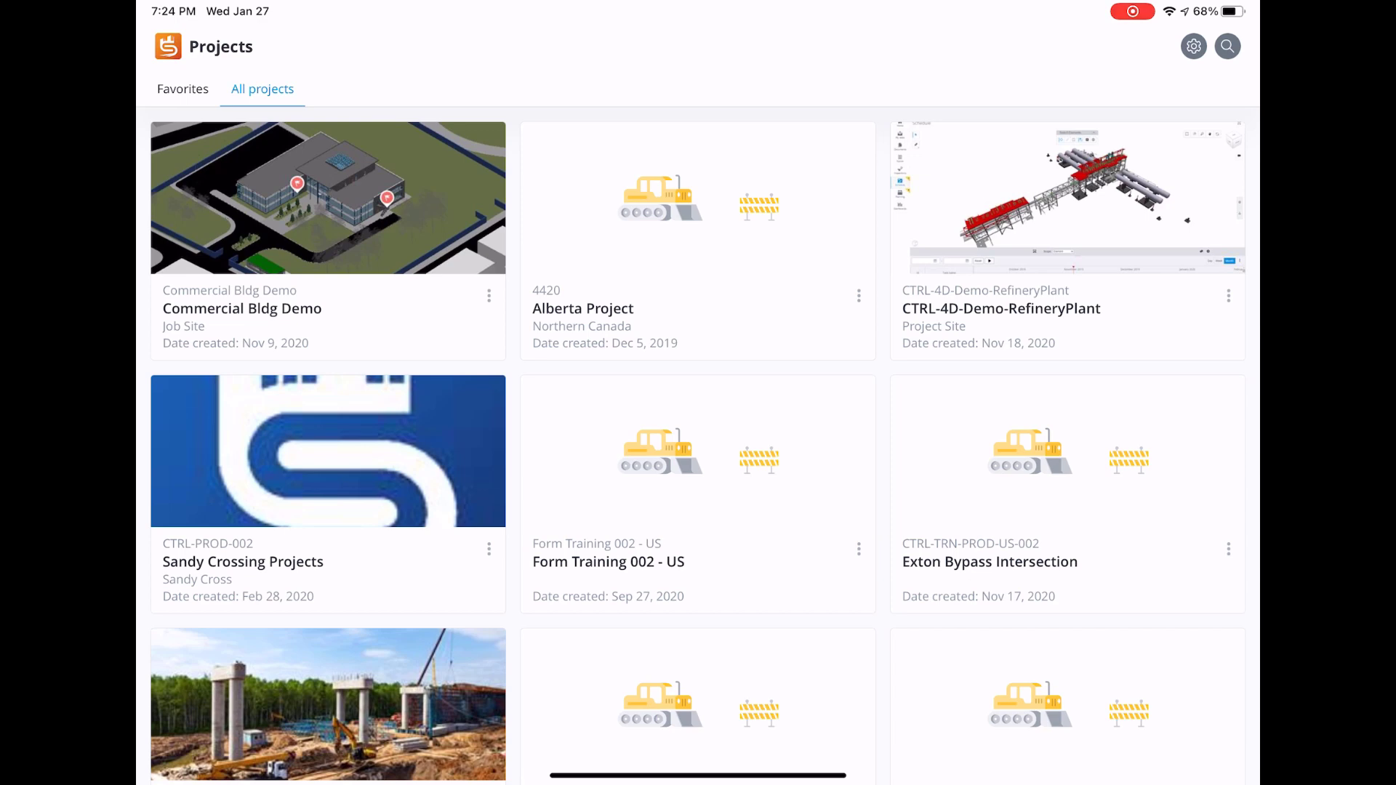
click(328, 218)
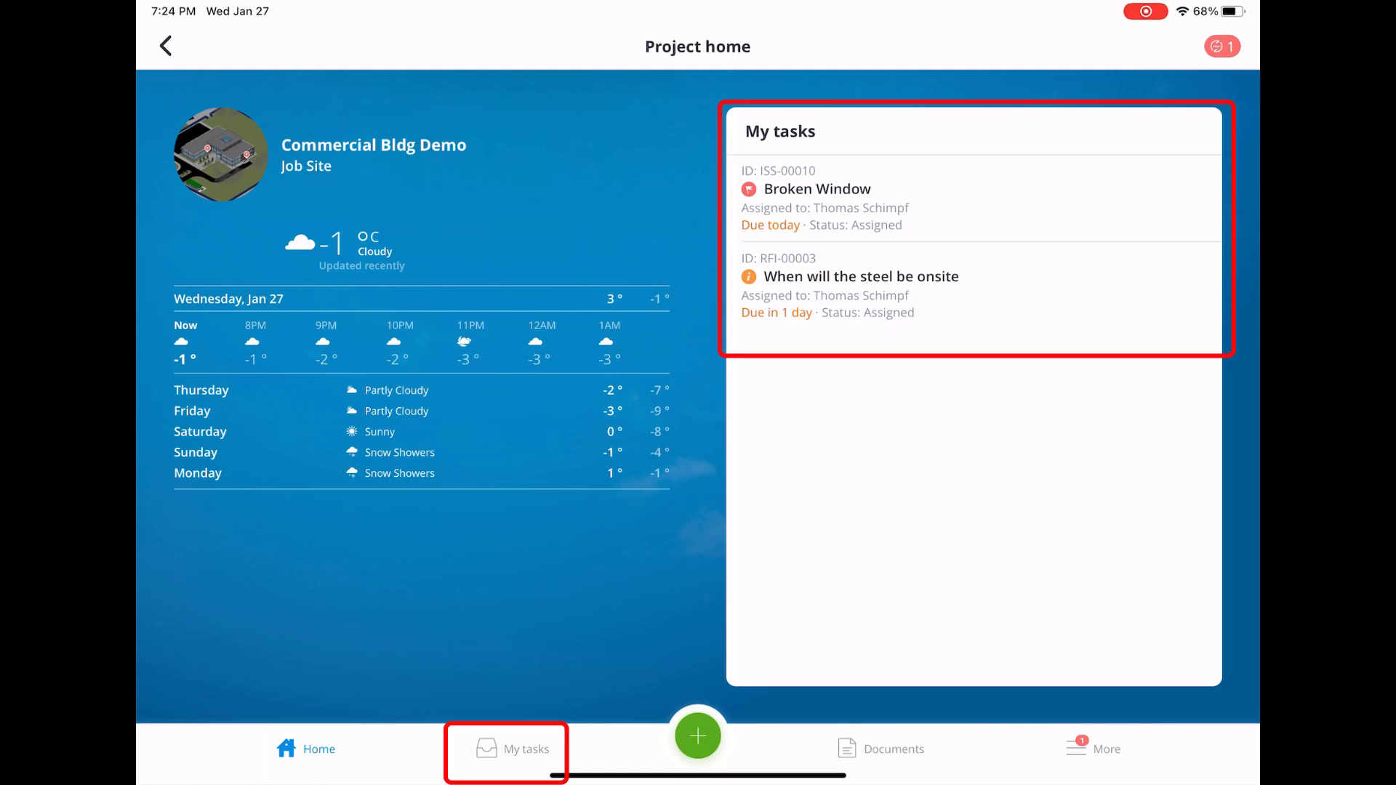
- Open the Broken Window issue from My tasks and review its map/model locations and comments
click(512, 748)
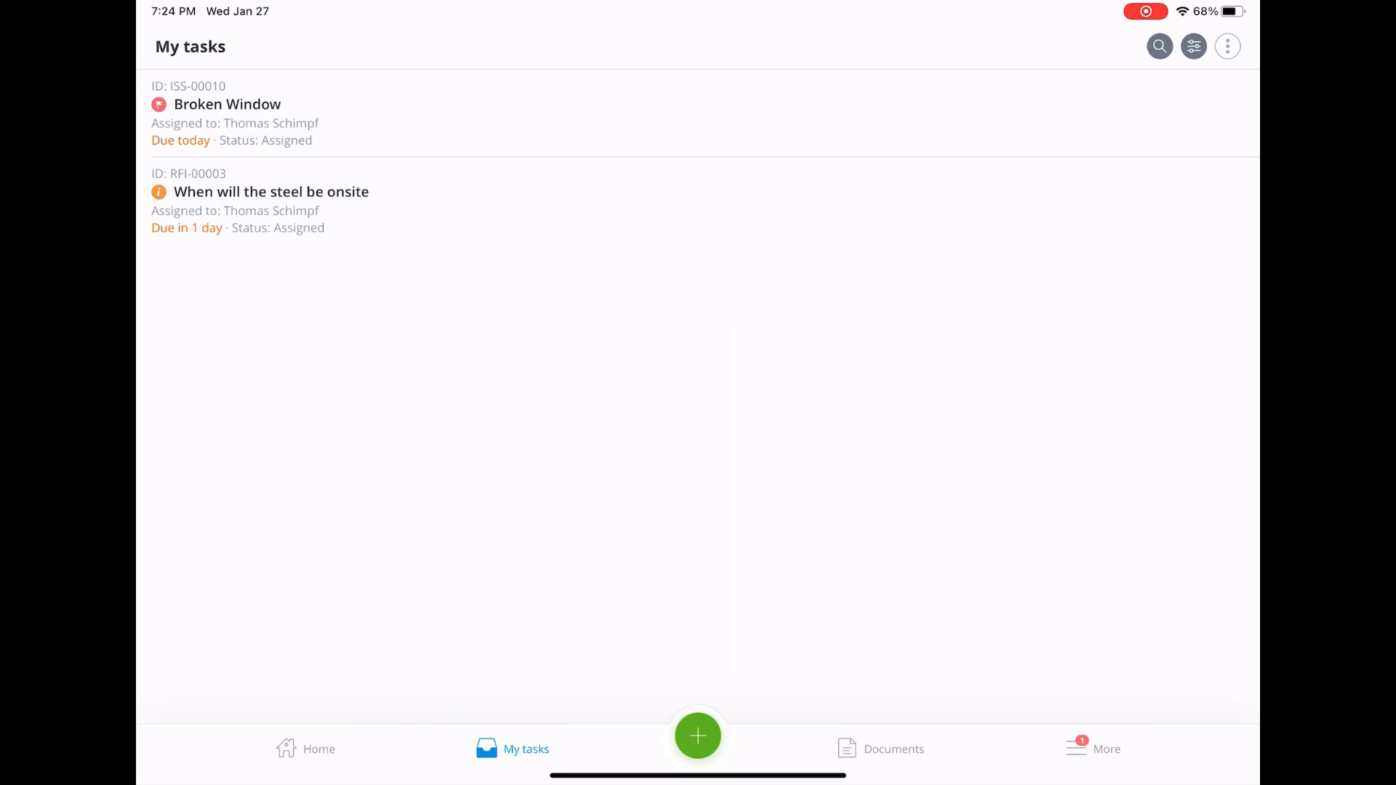
click(227, 109)
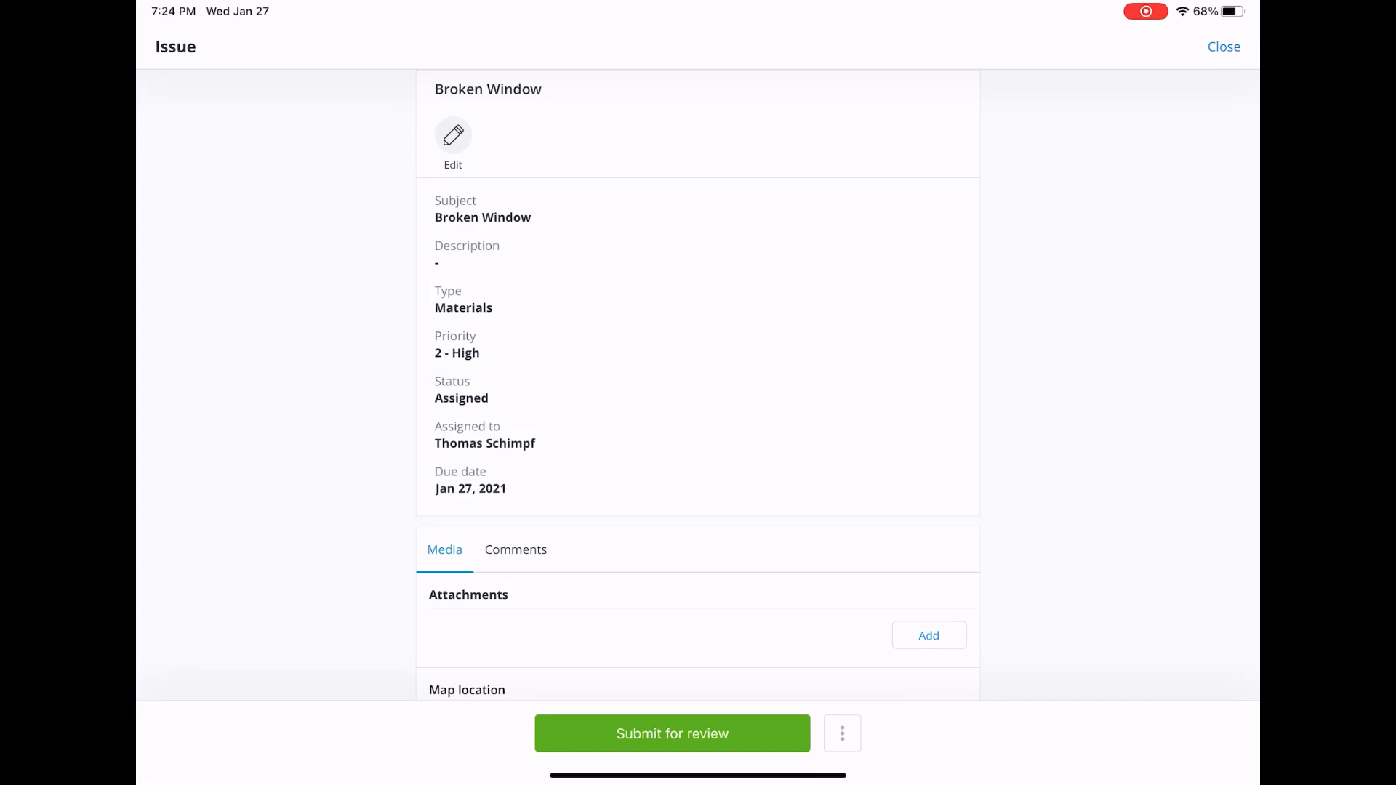
scroll(698, 385, down, 5)
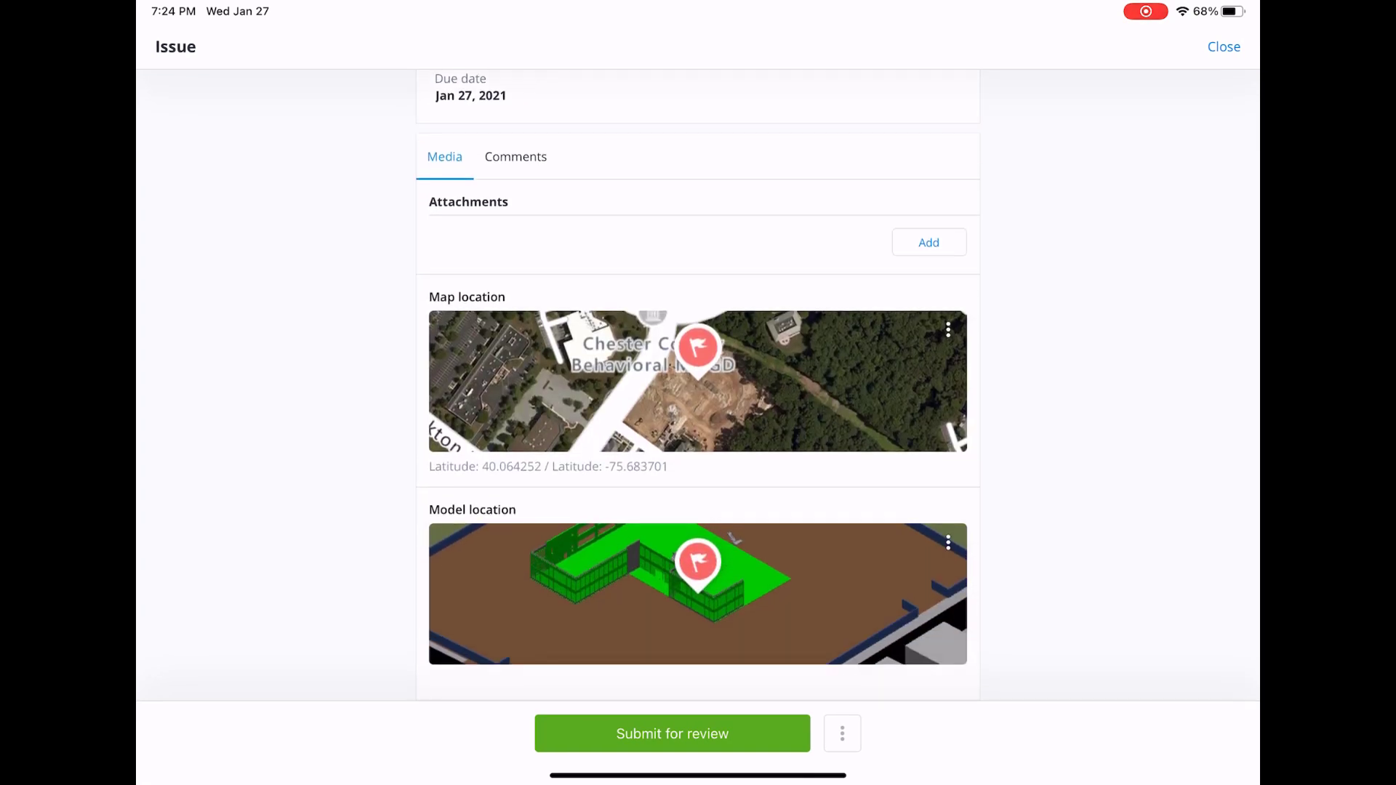
click(515, 156)
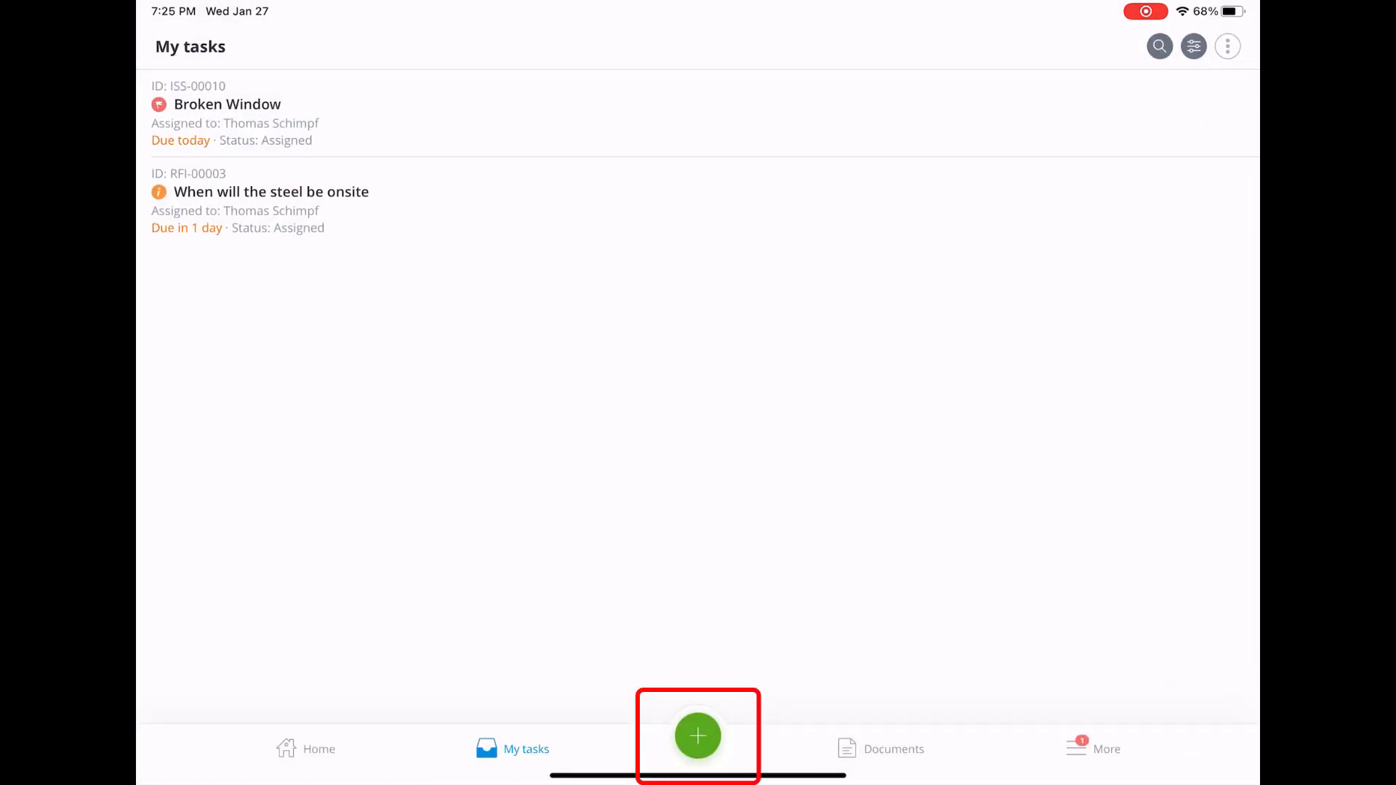
- Create a new issue with a dictated description, a map location and a pinned 3D model spot
click(698, 736)
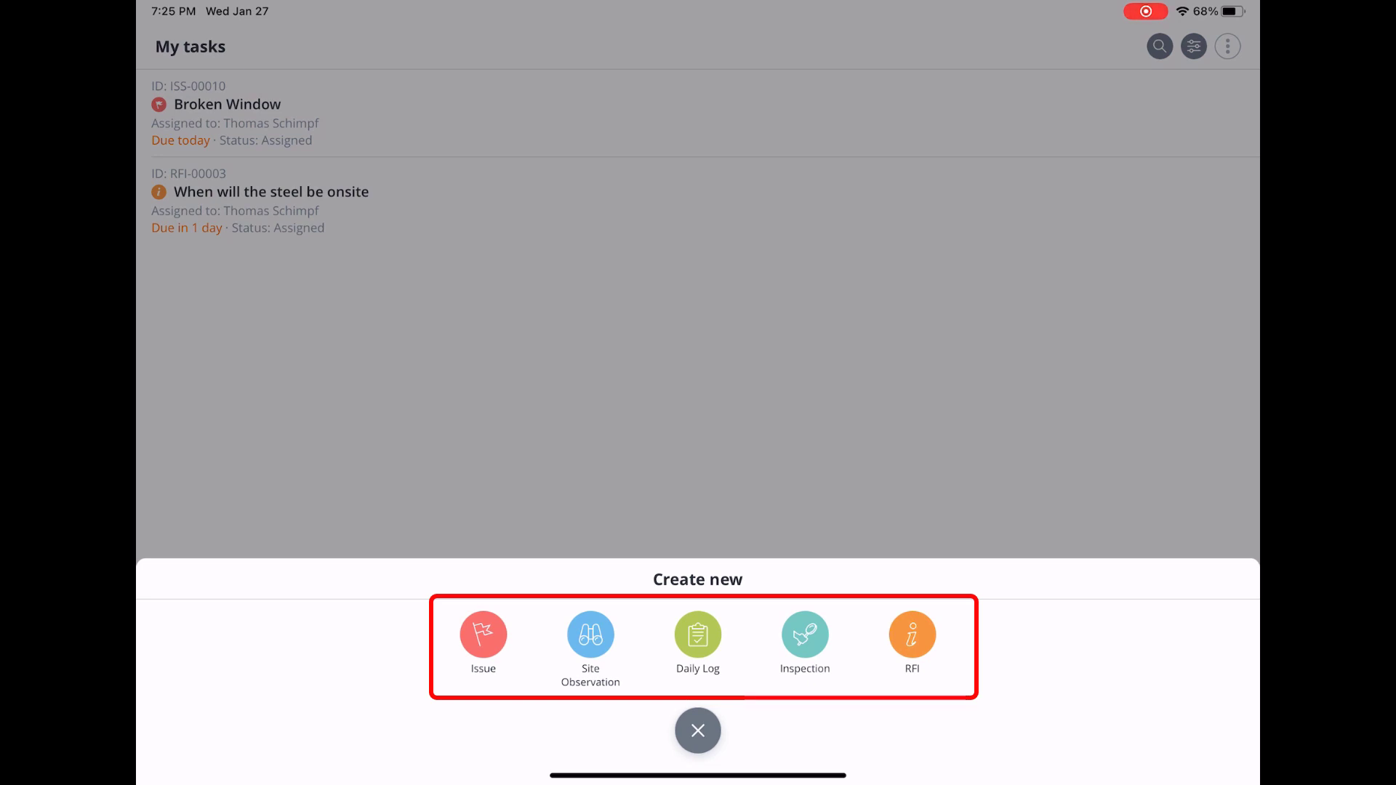
click(482, 634)
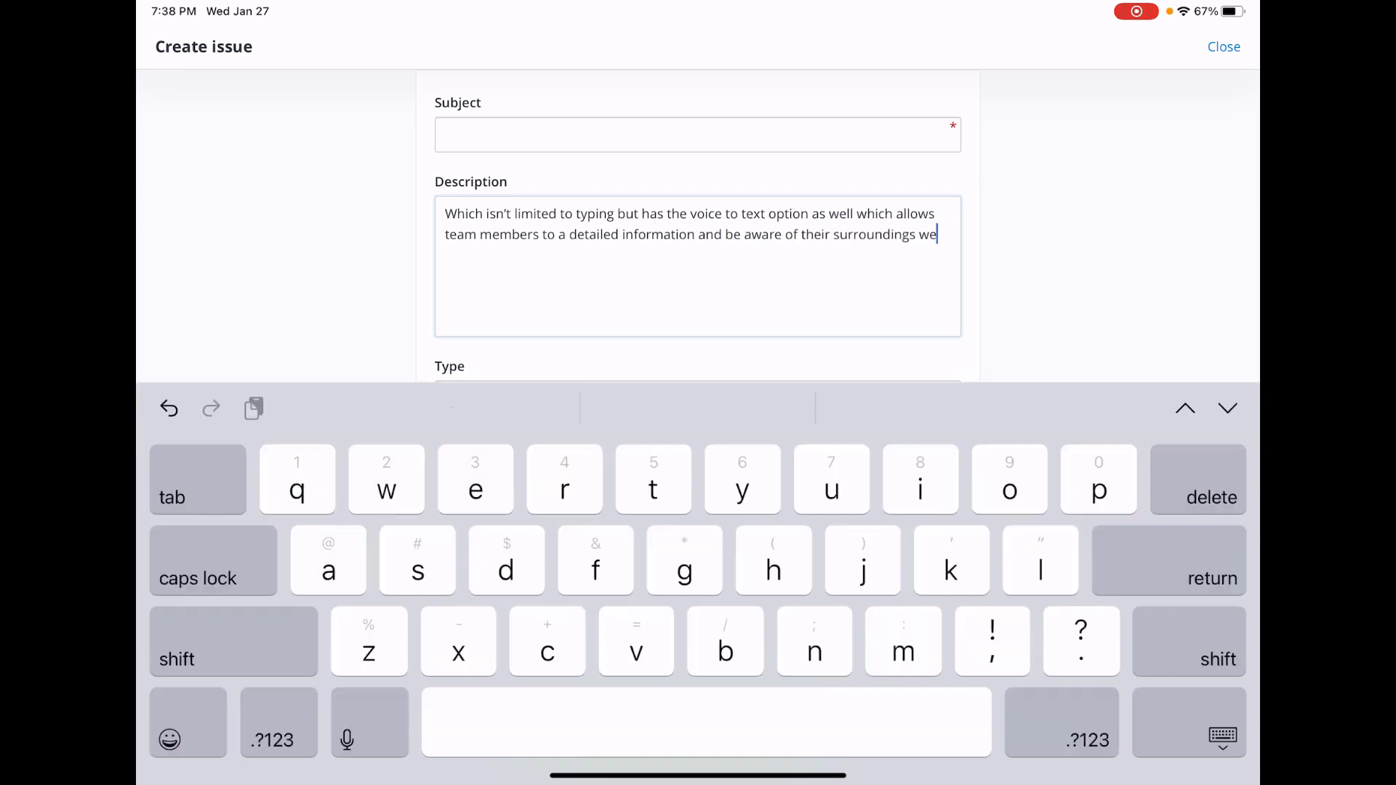
scroll(697, 218, down, 10)
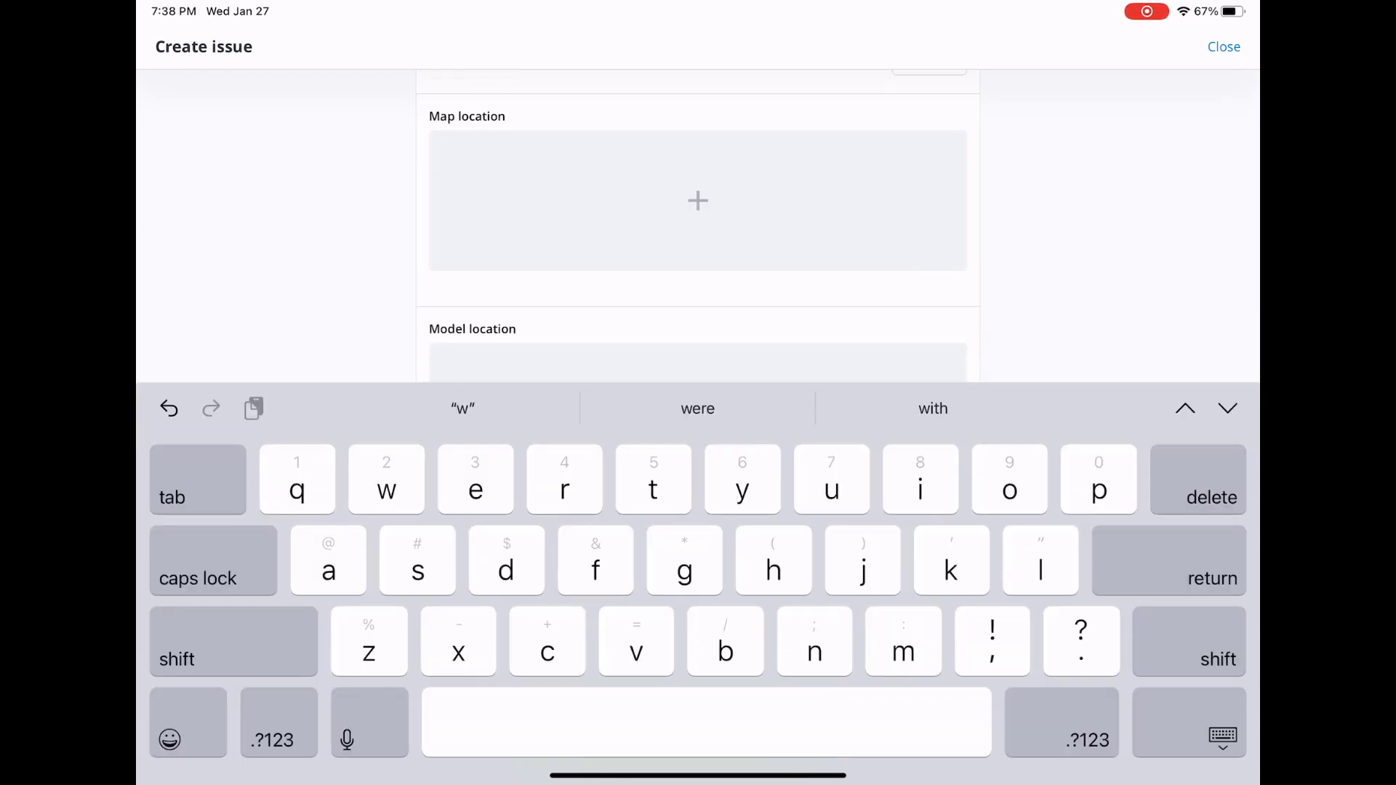
click(1189, 722)
click(928, 242)
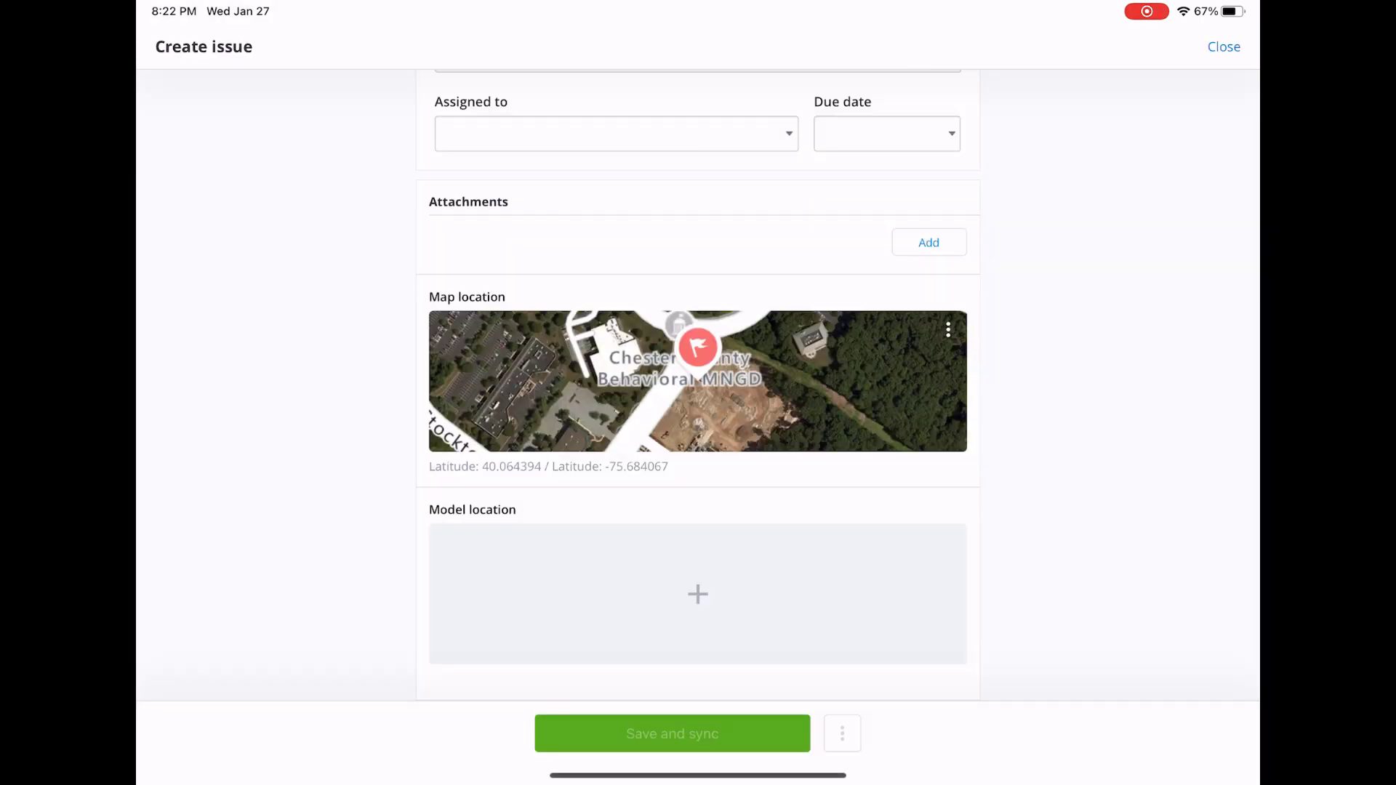
click(579, 594)
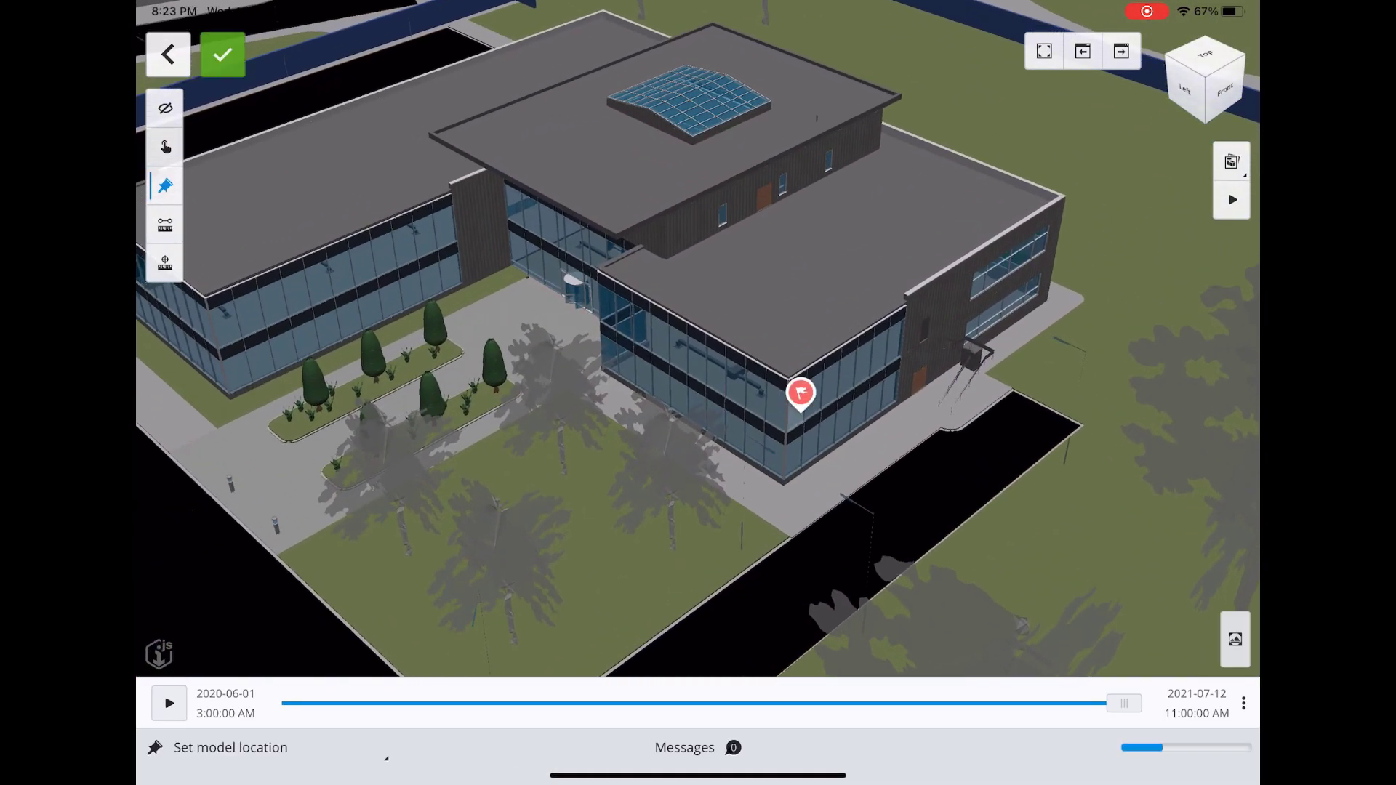
click(223, 54)
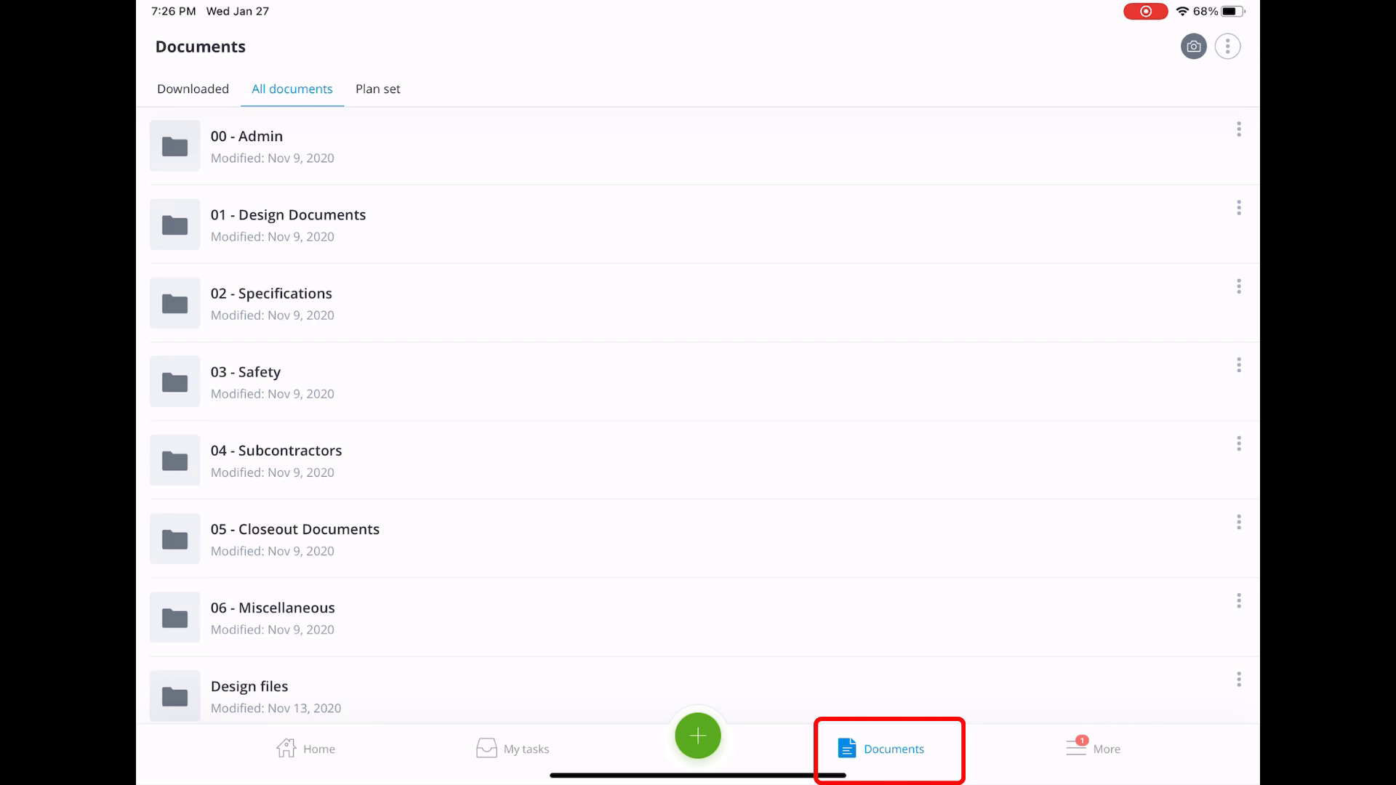
- Open Floor 1.pdf from 01 - Design Documents for markup and draw a red freehand arc over Rat Hole Pads
click(288, 215)
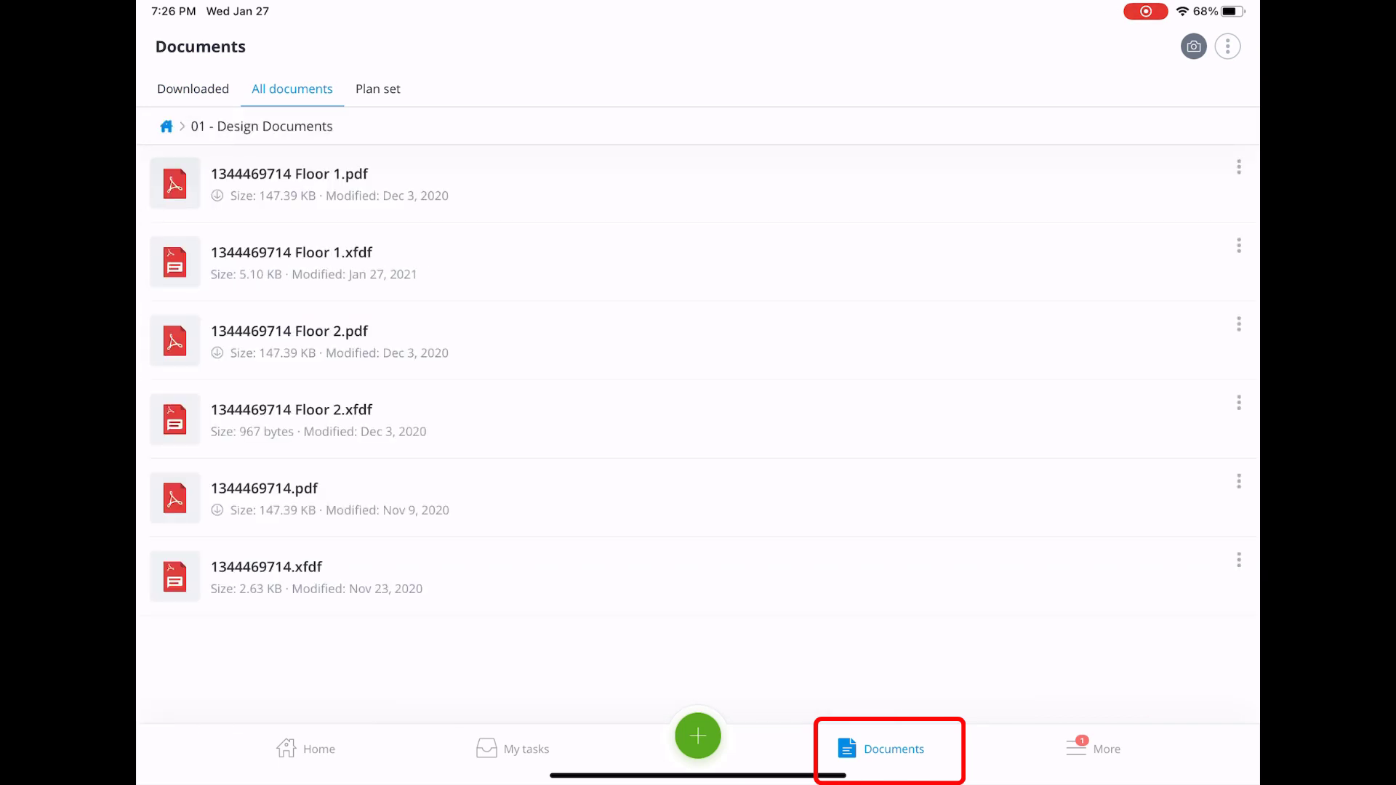
click(1239, 167)
click(1062, 192)
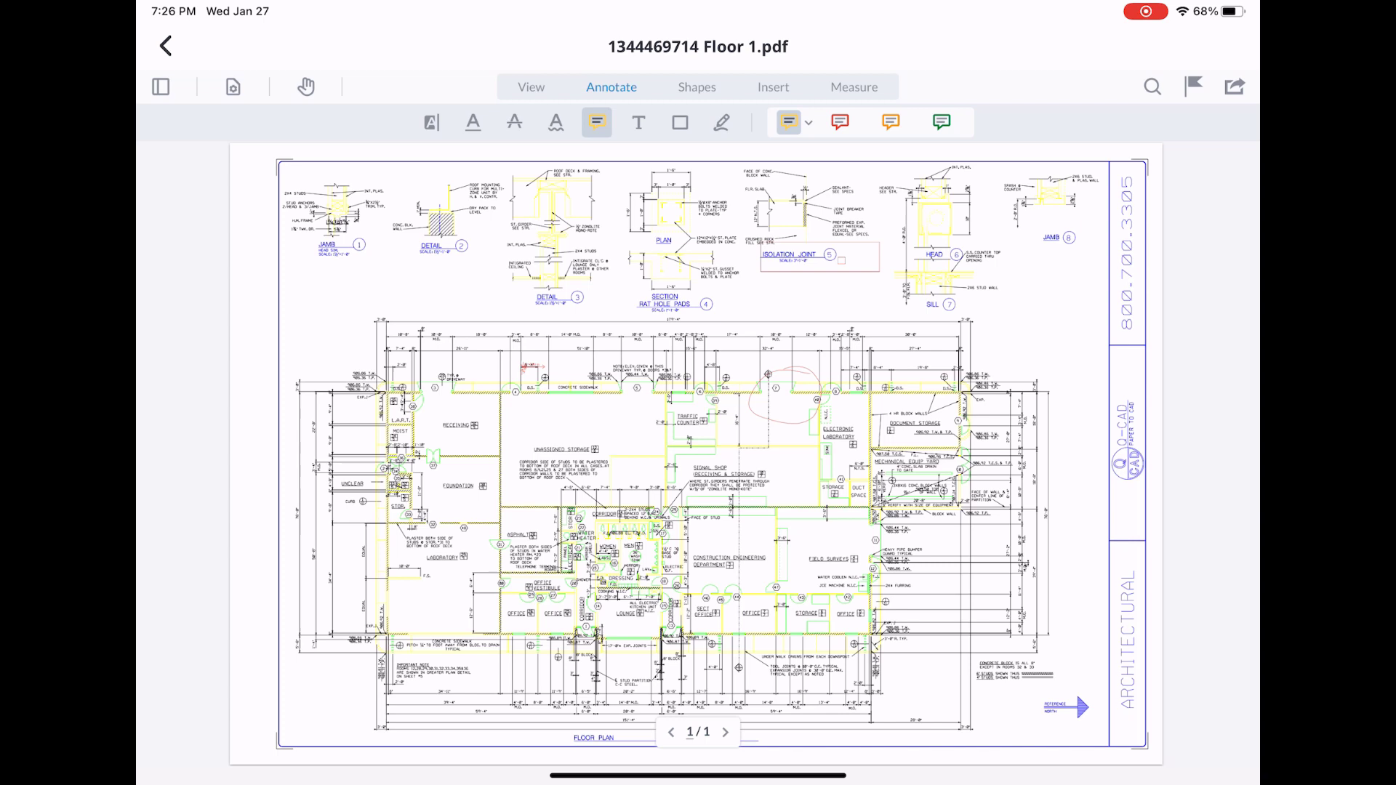
click(638, 122)
click(721, 122)
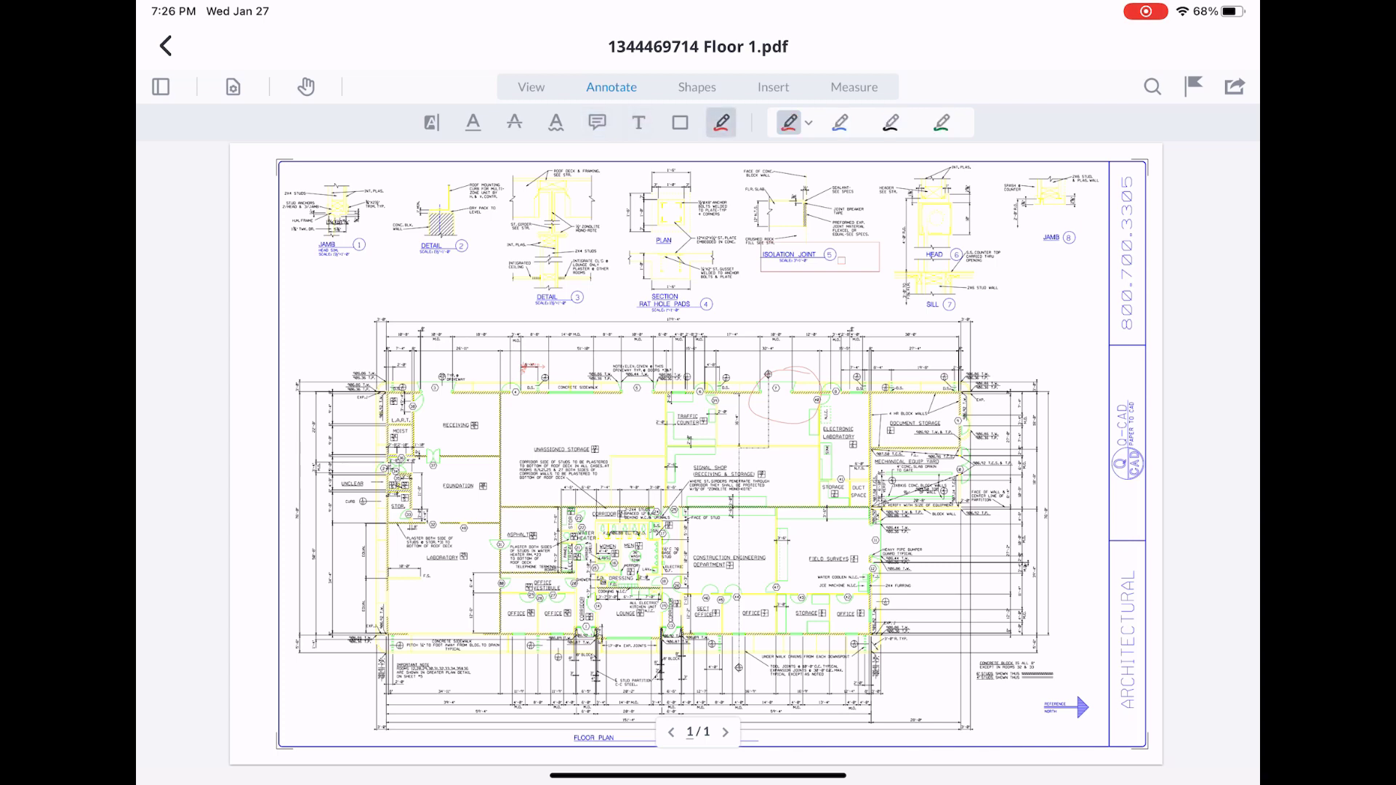
drag(676, 378, 700, 305)
- Draw a red cloud outline on the Floor 1 plan
click(697, 86)
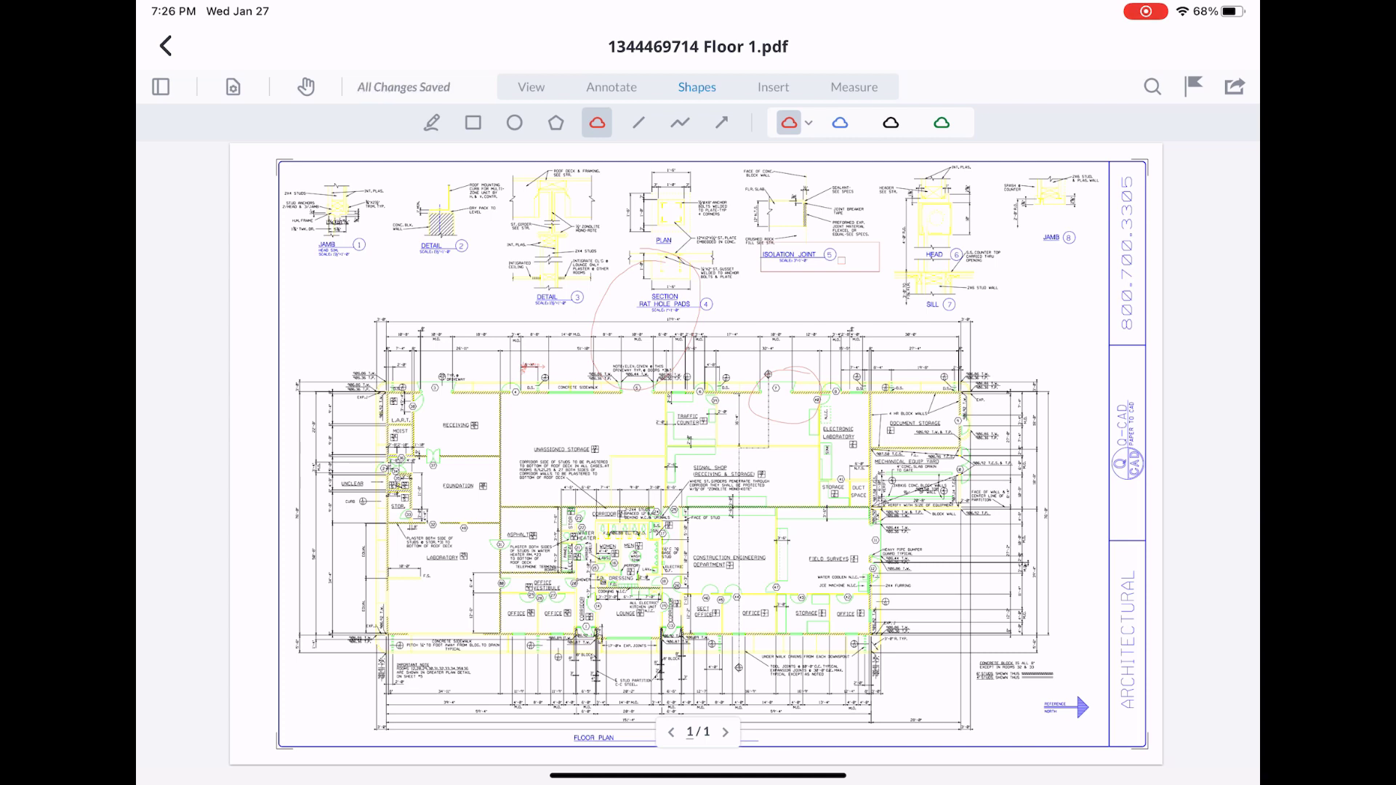
click(306, 87)
click(596, 122)
drag(542, 261, 615, 436)
mouse_move(615, 437)
mouse_down()
mouse_move(703, 334)
mouse_move(566, 271)
mouse_up()
click(773, 86)
click(306, 86)
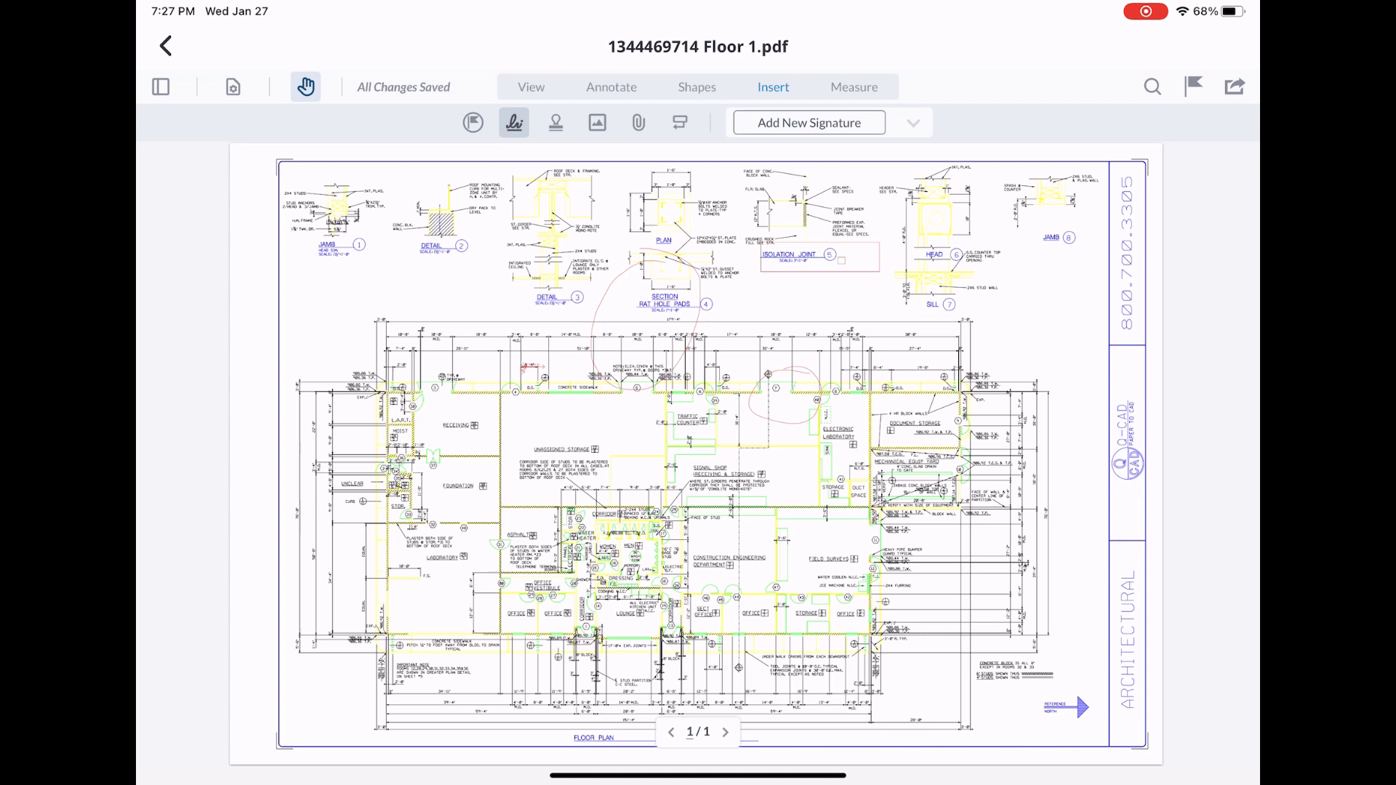
- Pin a new issue onto the Floor 1 plan, then close the issue form without saving
click(556, 122)
click(473, 122)
click(452, 388)
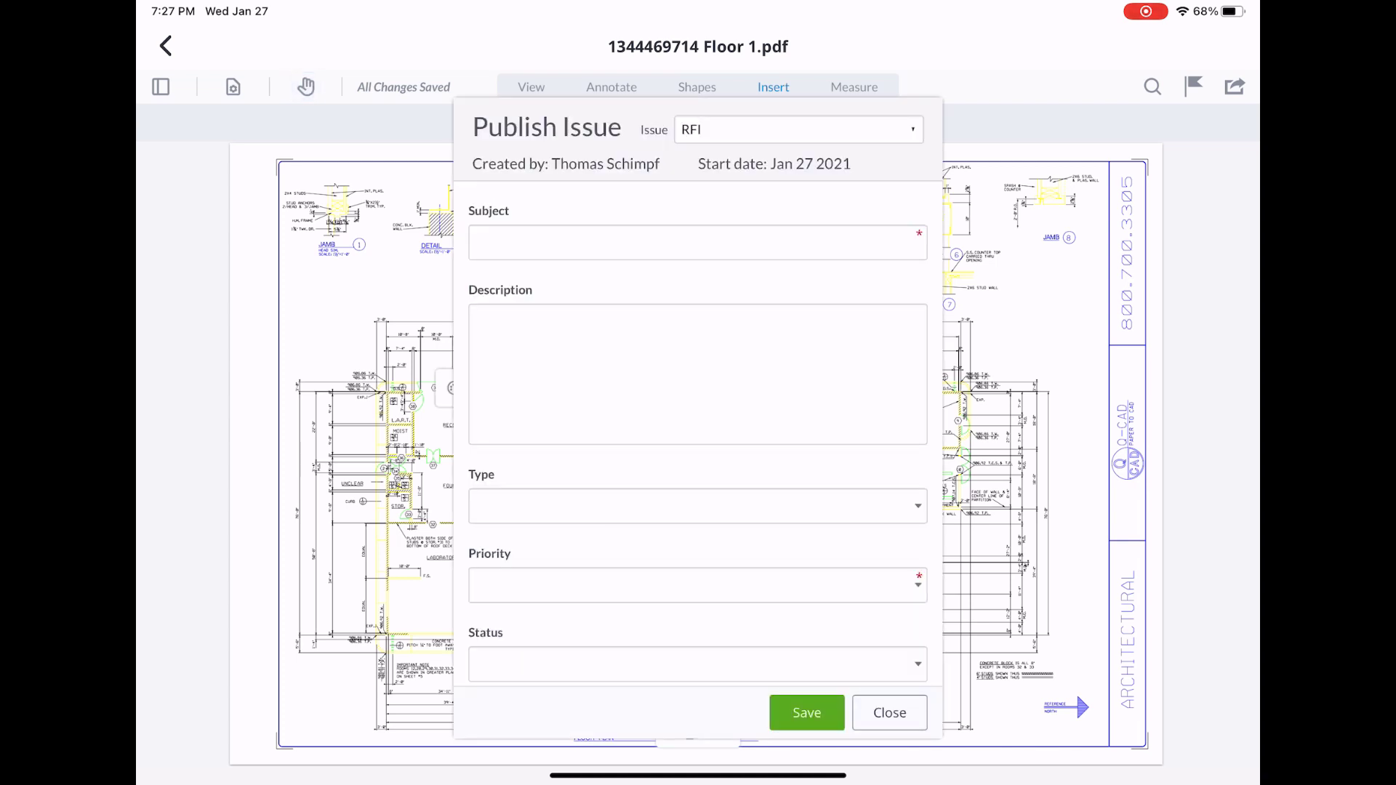
click(798, 129)
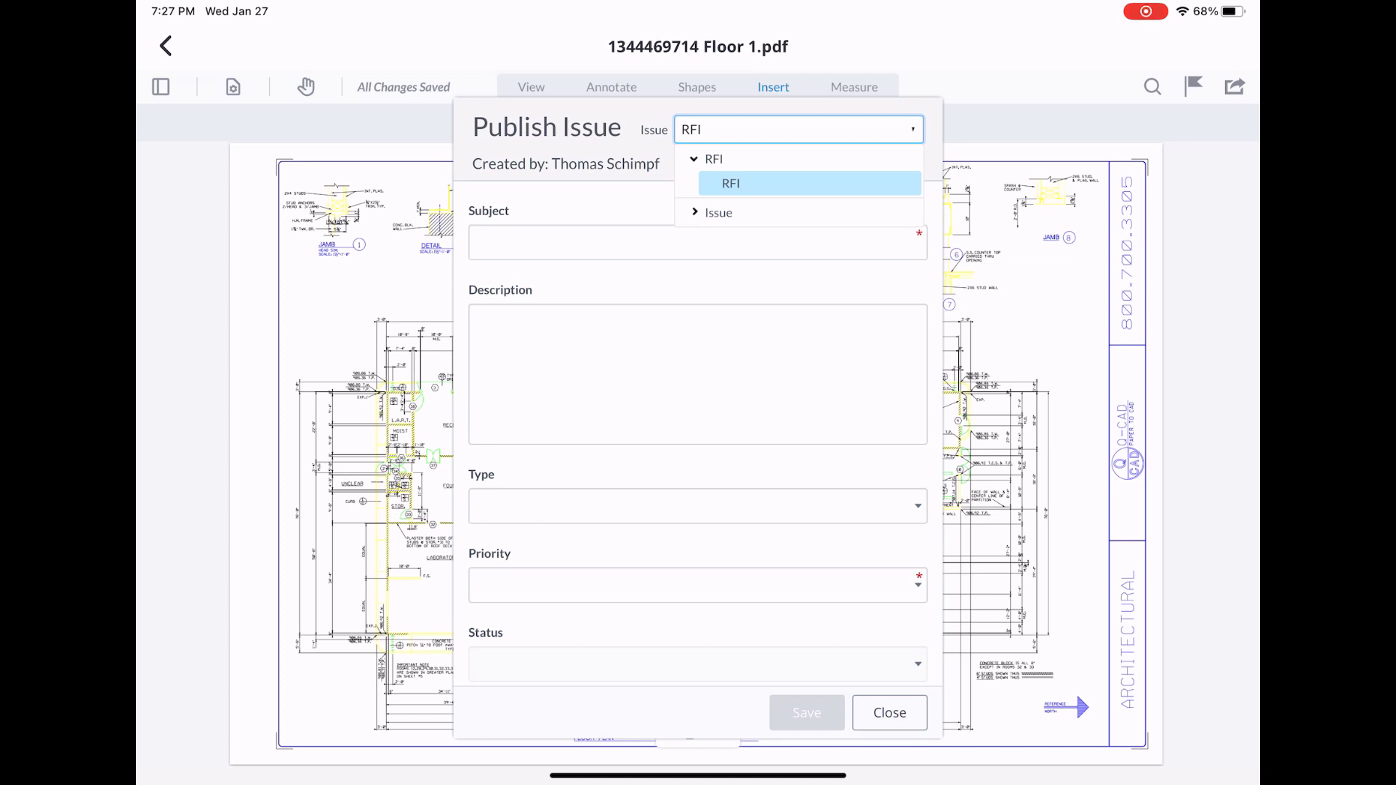
scroll(698, 436, down, 5)
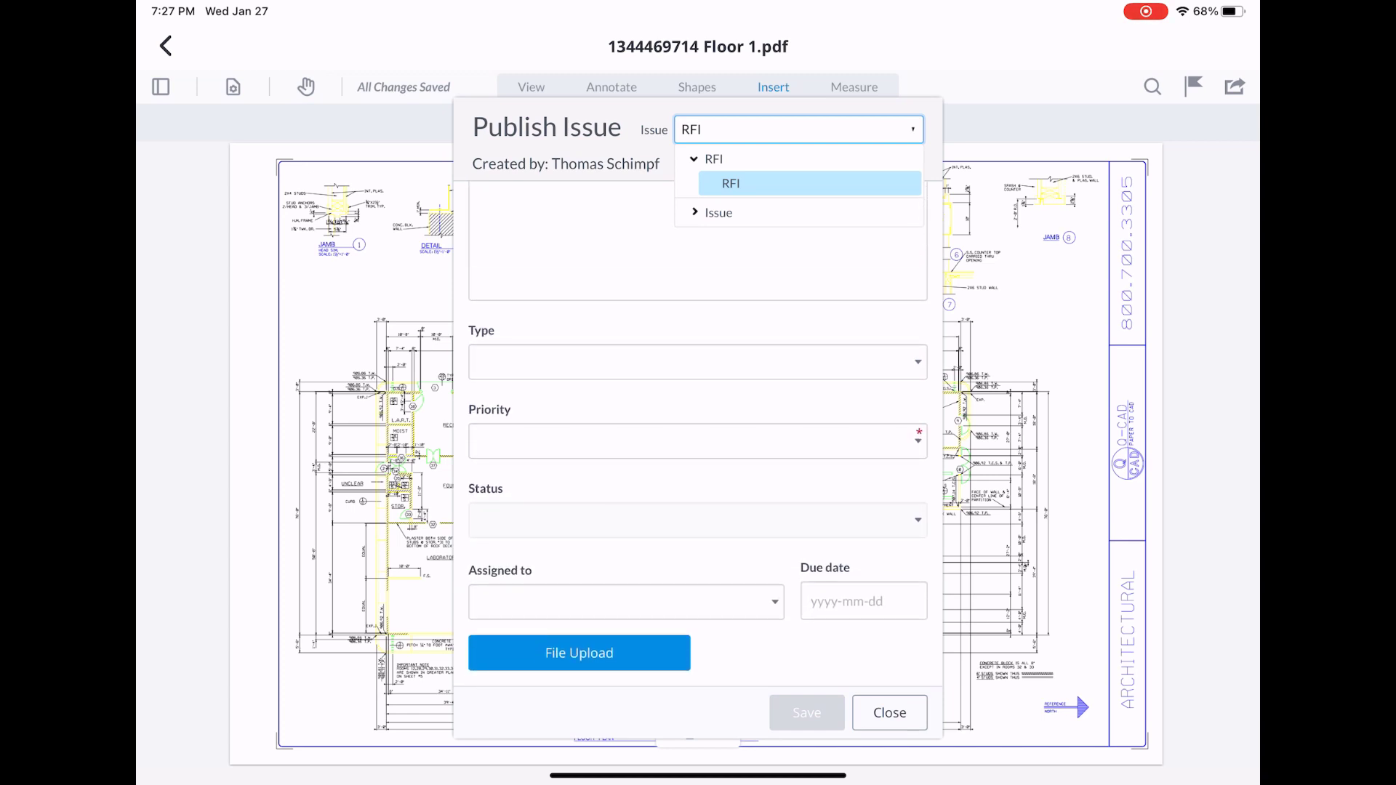
click(889, 712)
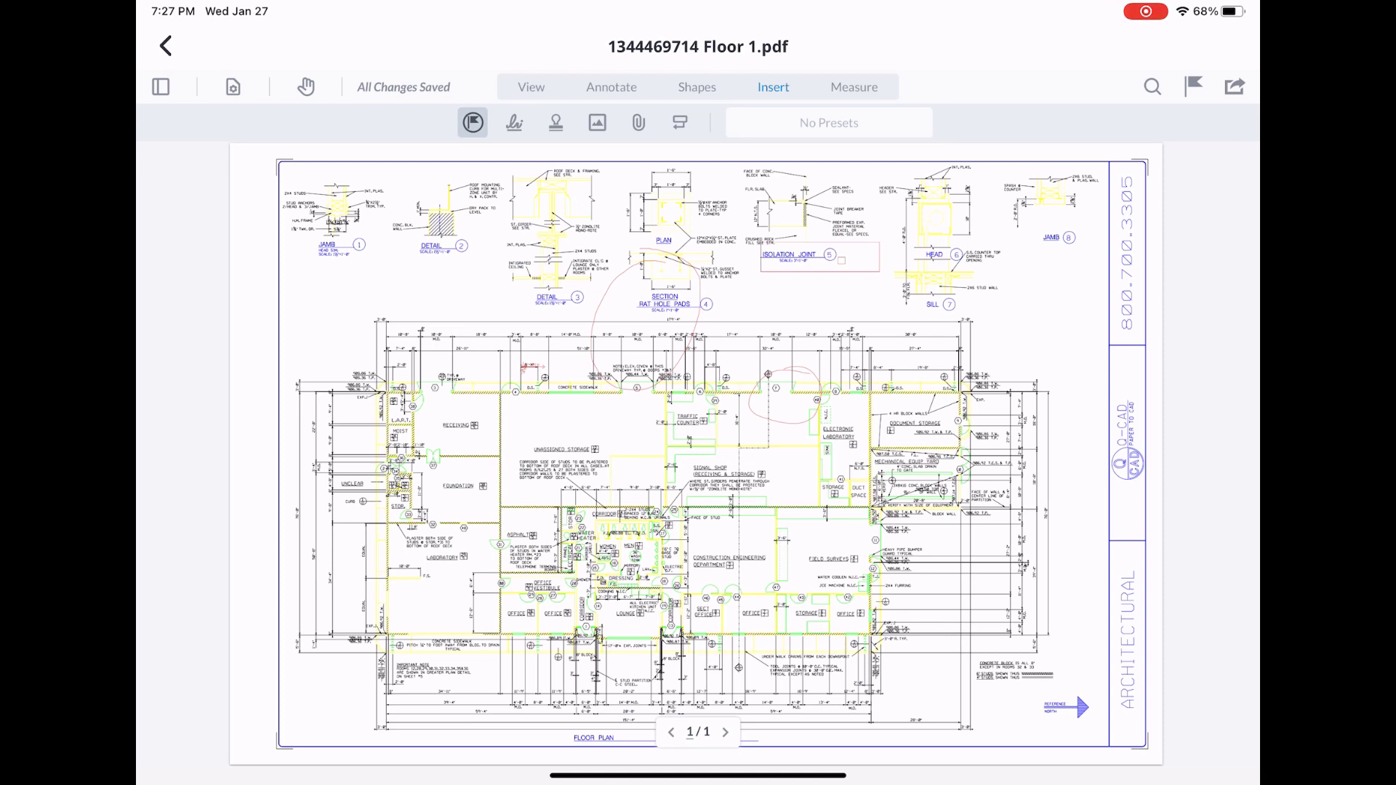
- Try the Measure tool, close the drawing, and show the plan set's sheets
click(854, 87)
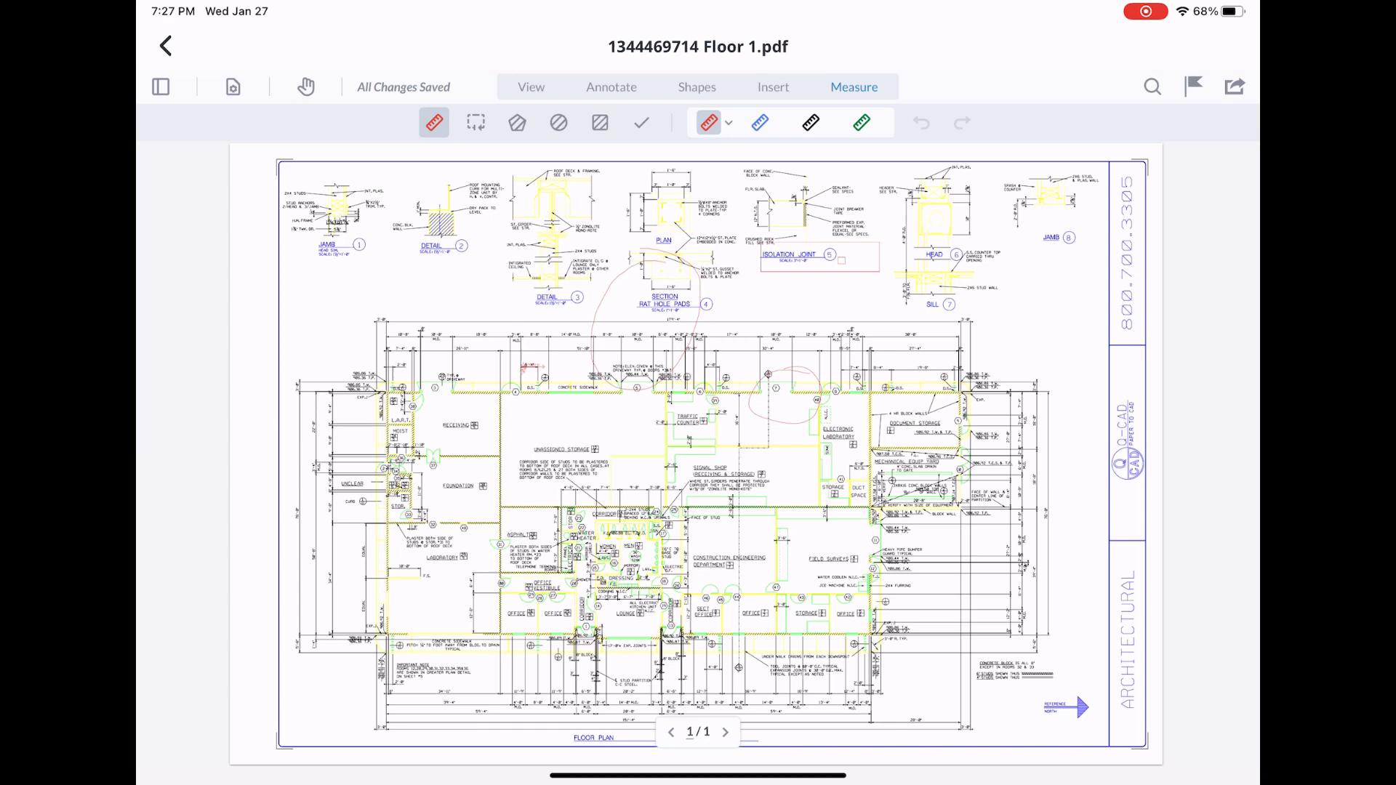
click(166, 46)
click(377, 89)
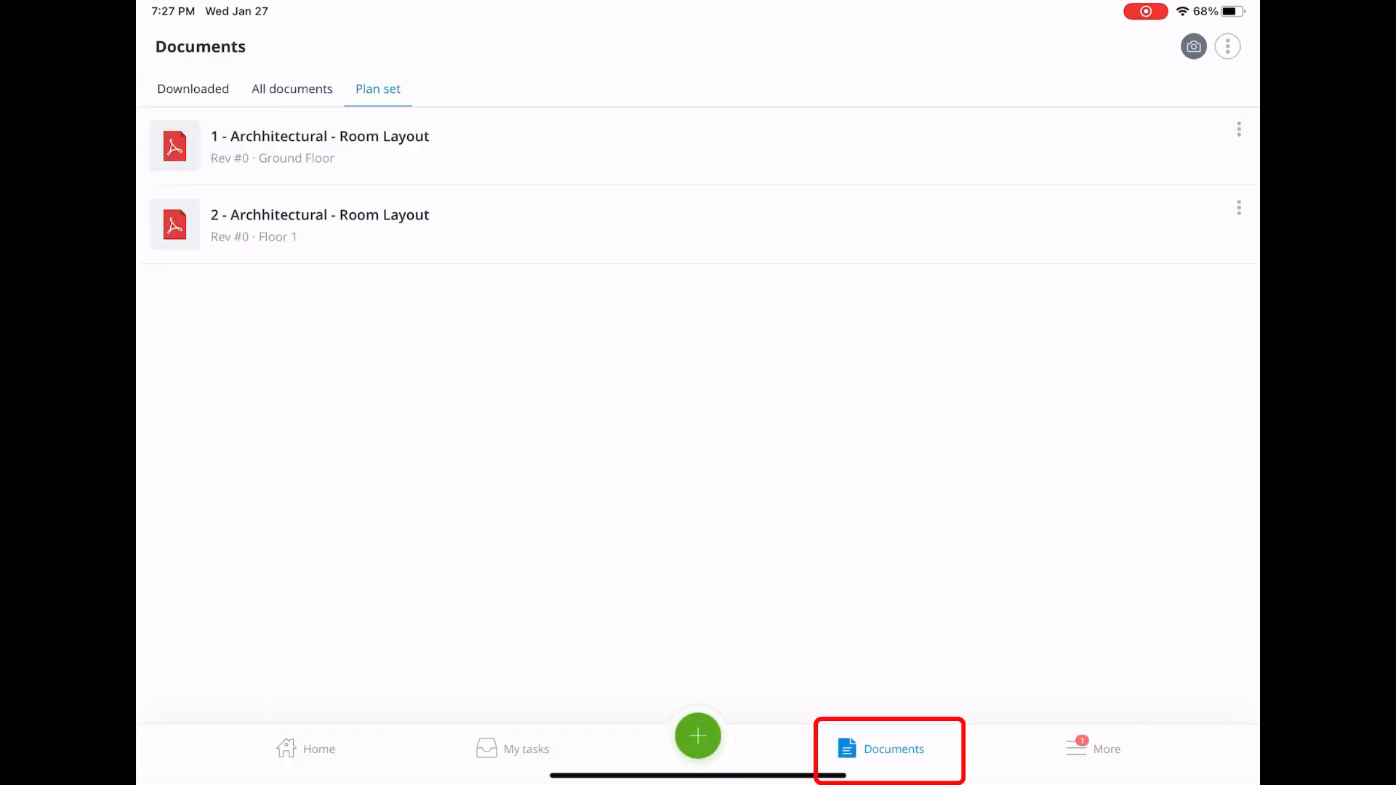
- Download 1344469714.xfdf from All documents for offline use
click(291, 88)
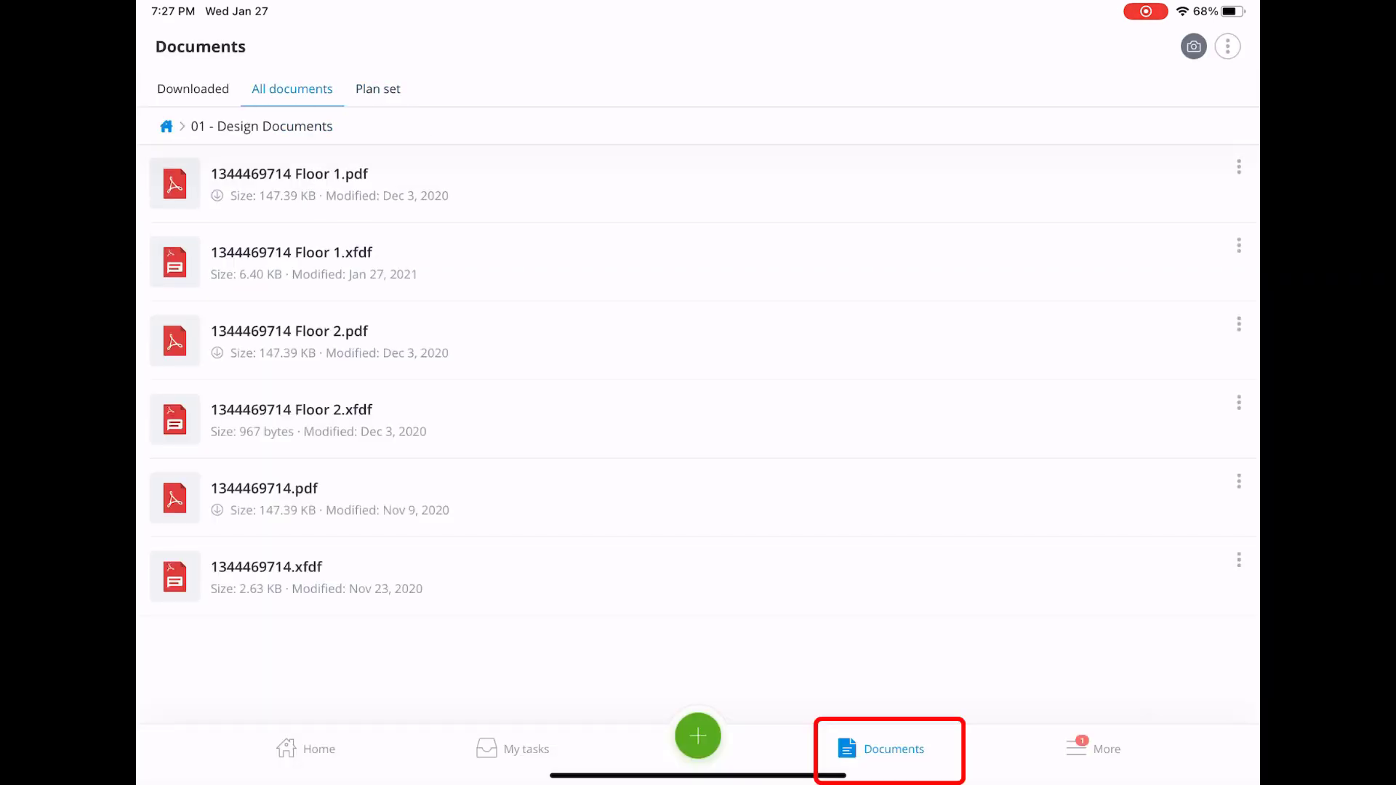
click(1238, 325)
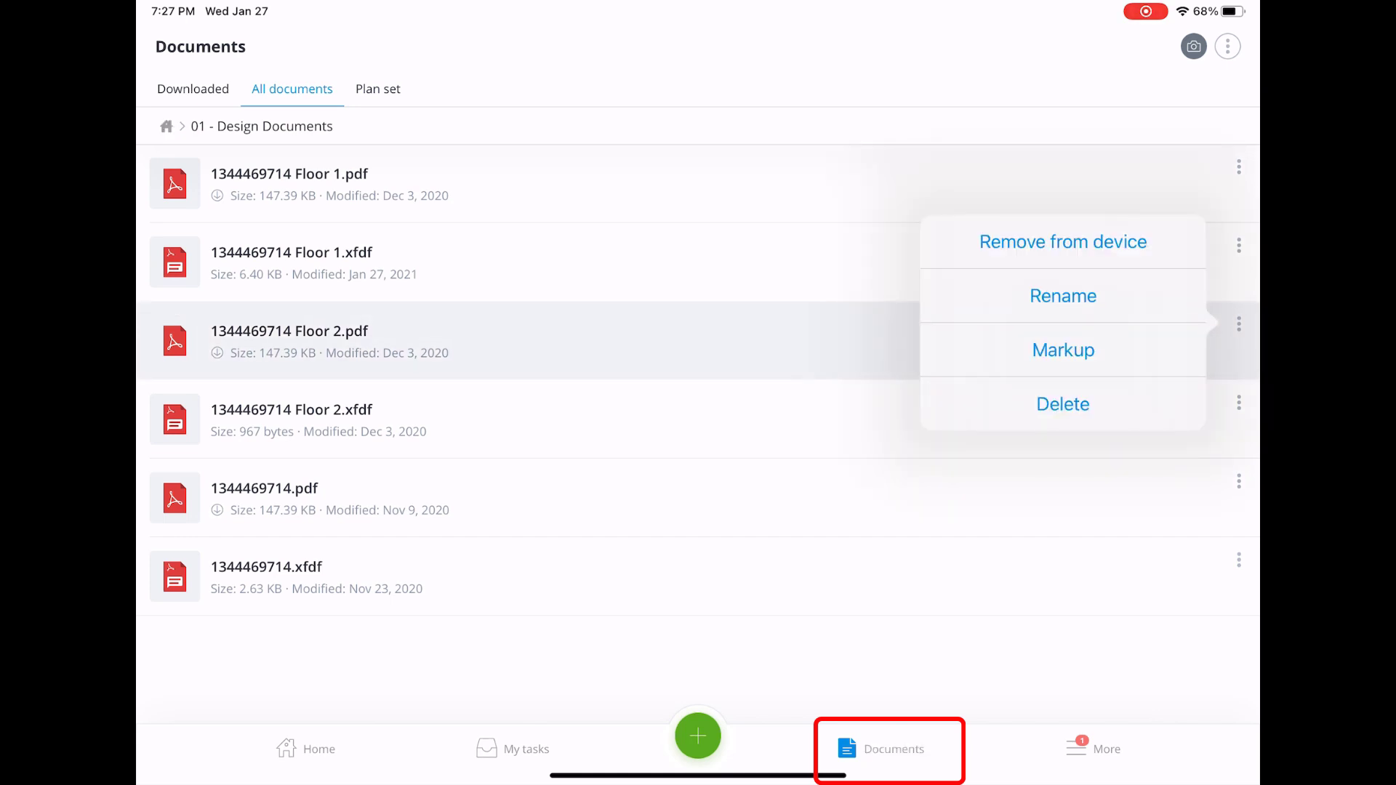
click(1238, 560)
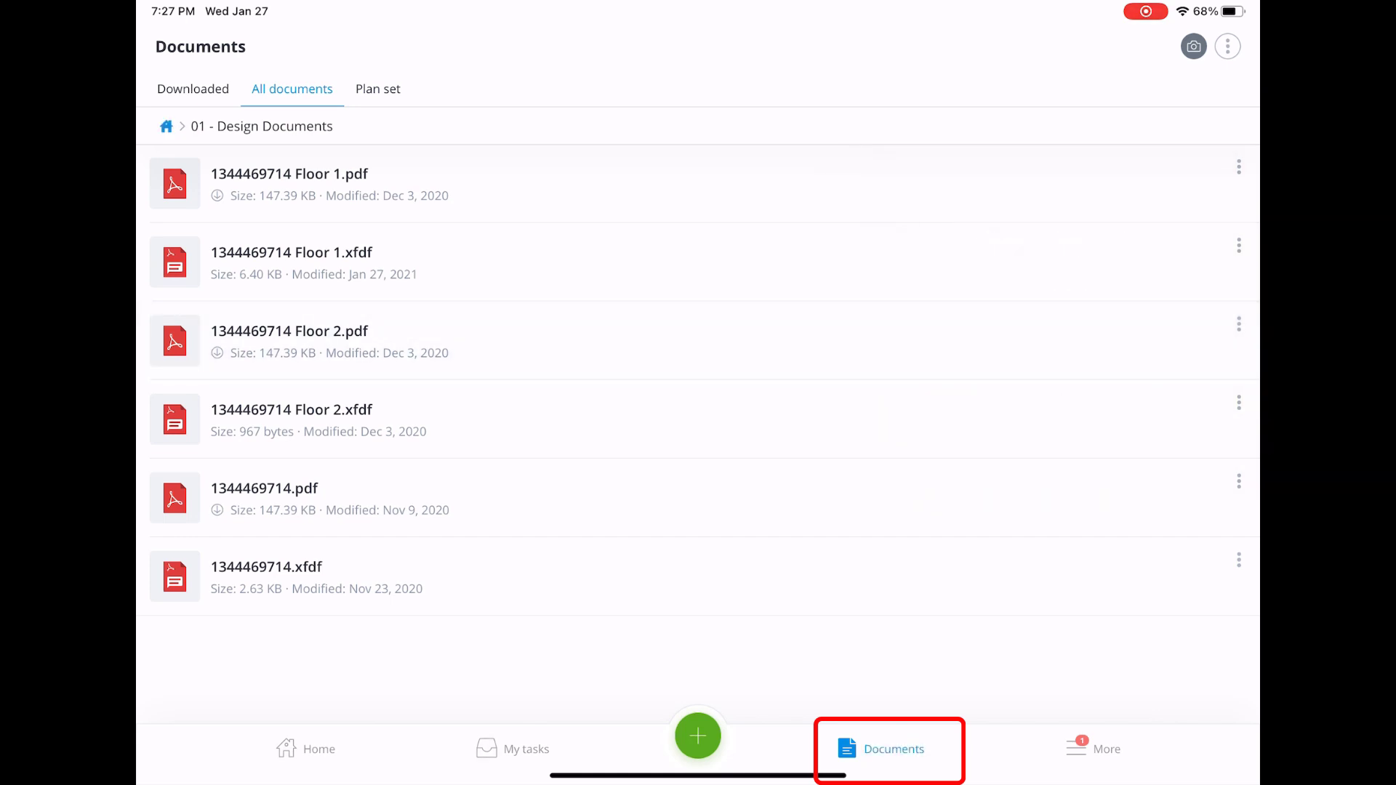
click(1238, 560)
click(1062, 504)
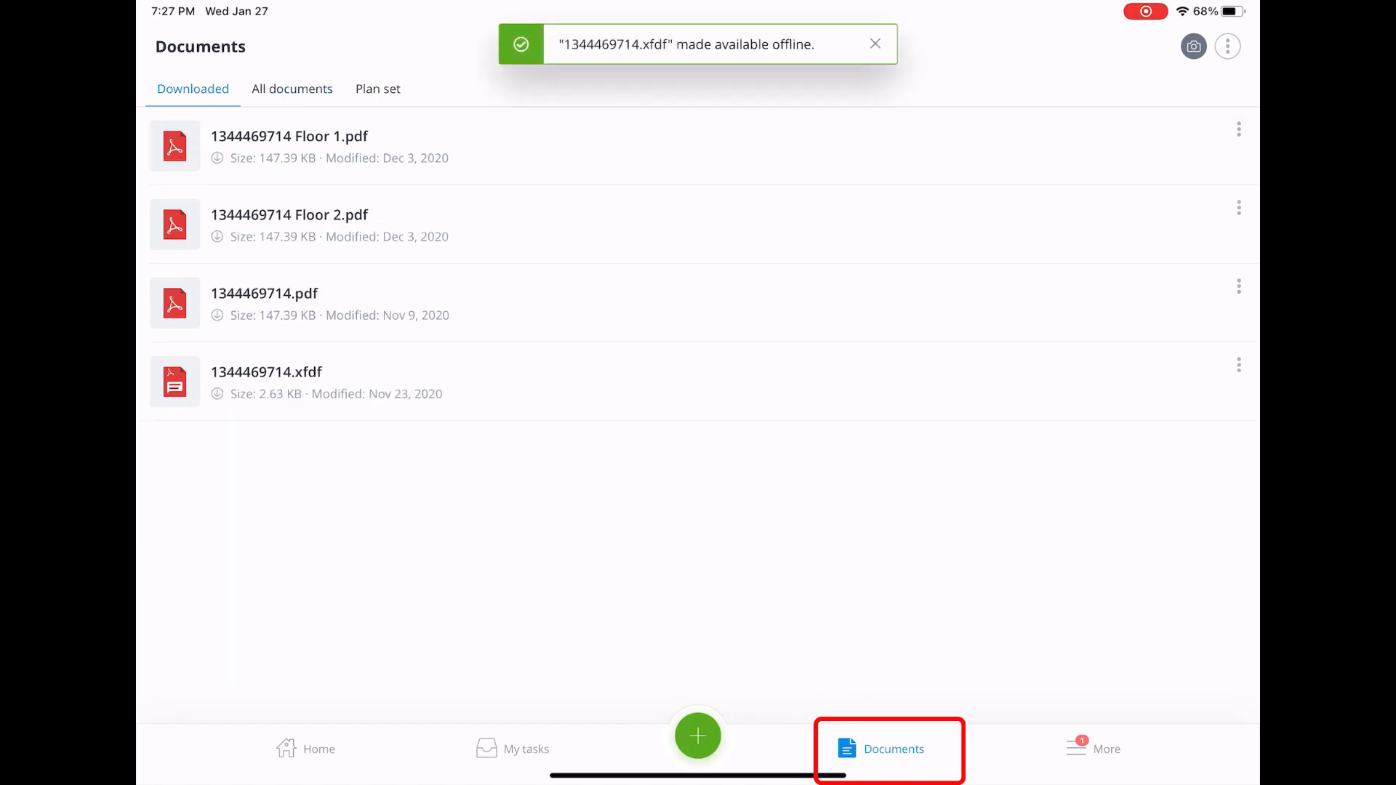
click(1093, 748)
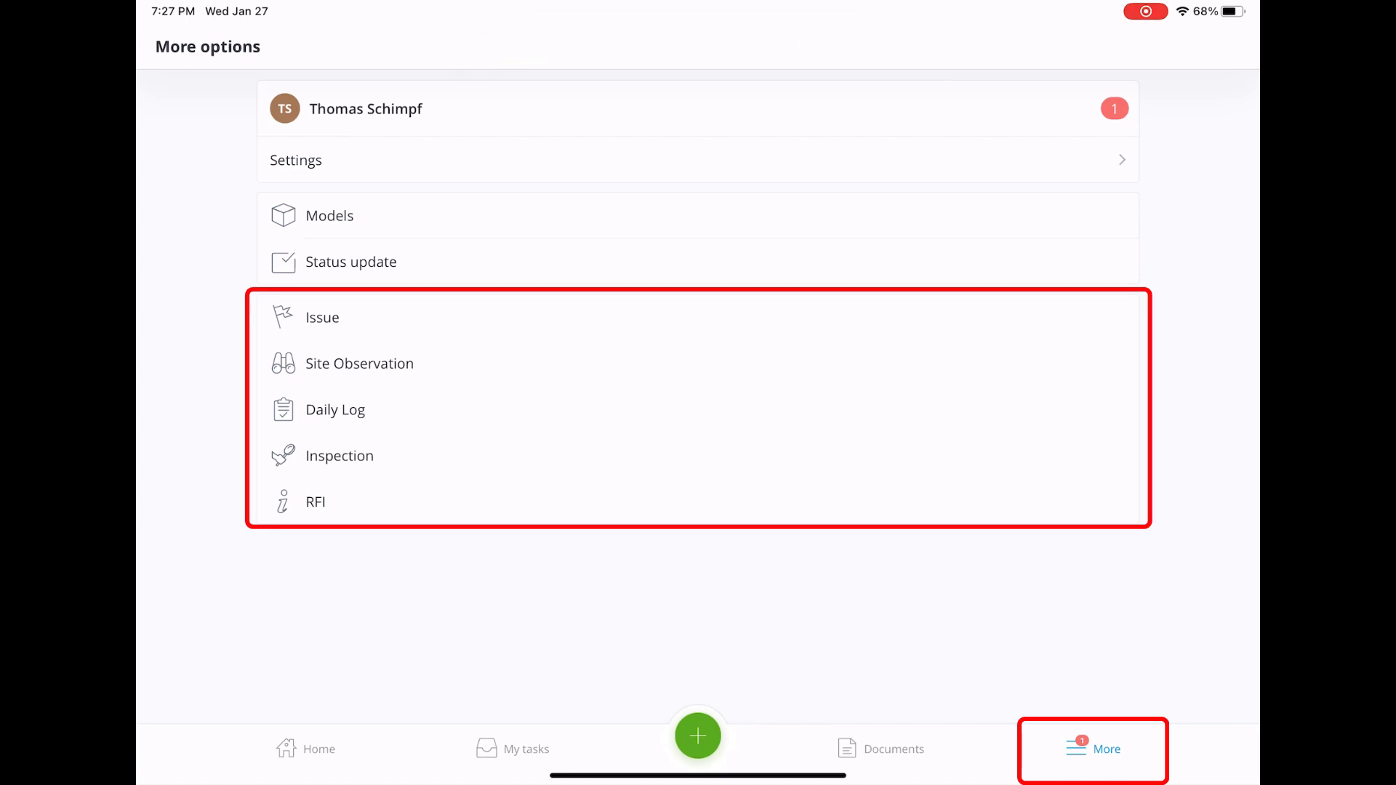
- Open issue ISS-00008 'test' from the Issue list and scroll to its map and model locations
click(322, 317)
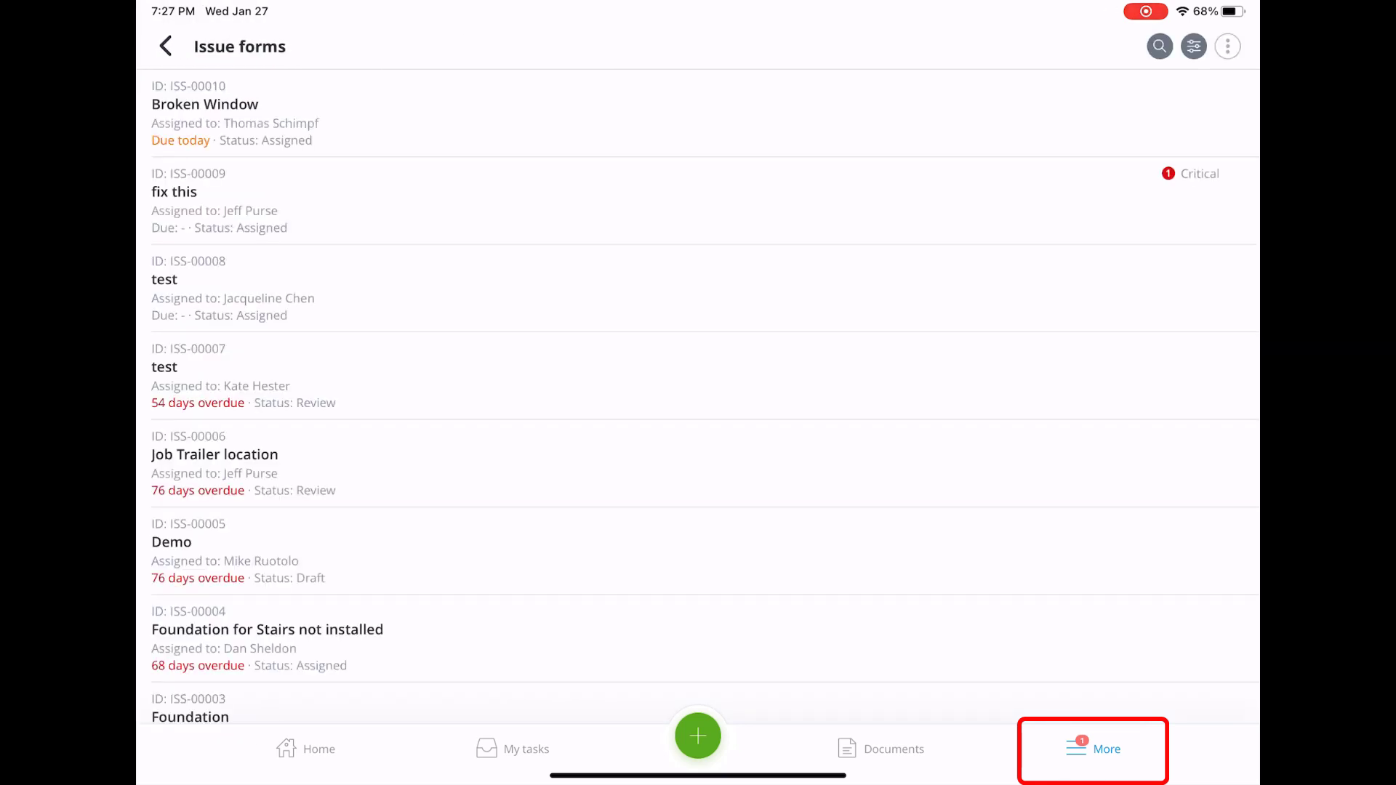
click(508, 288)
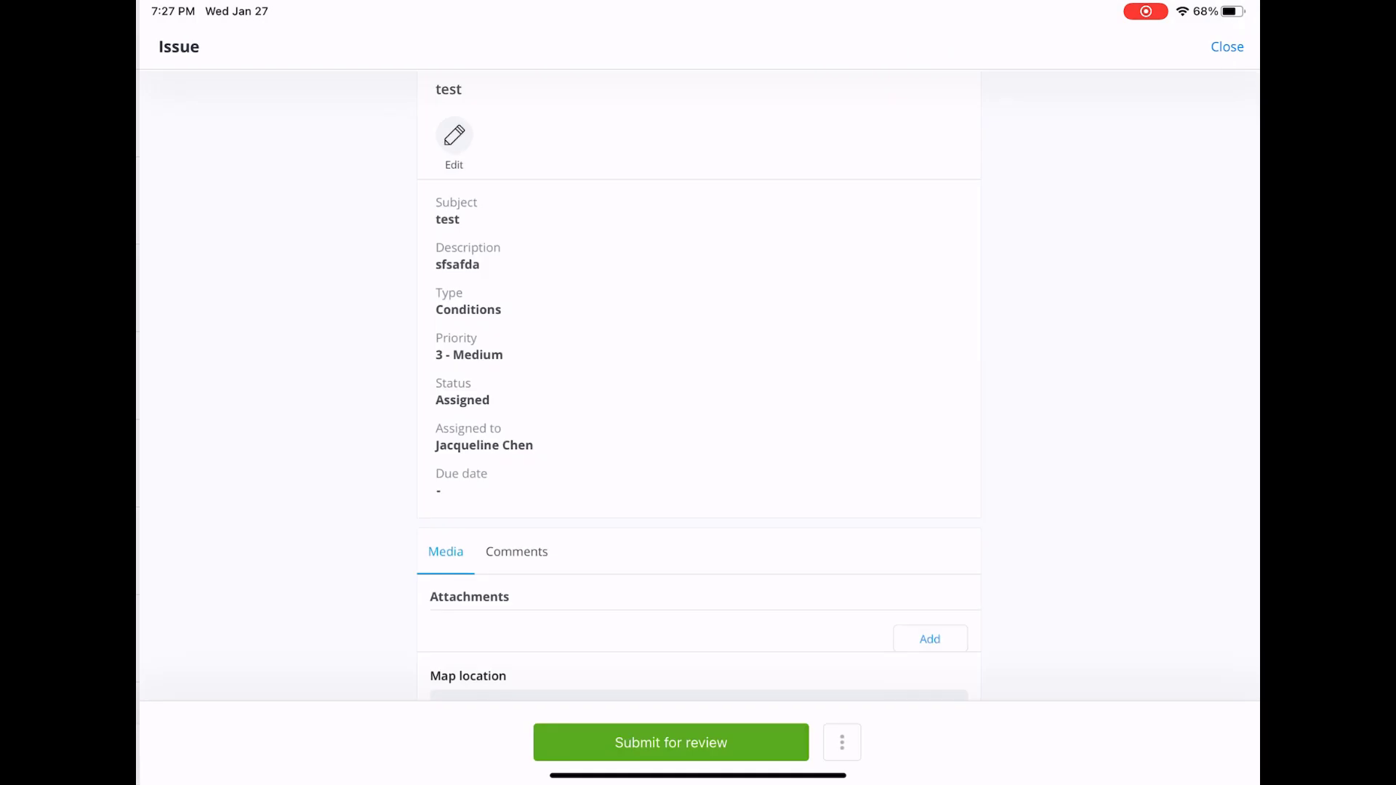
scroll(698, 392, down, 4)
scroll(698, 392, down, 2)
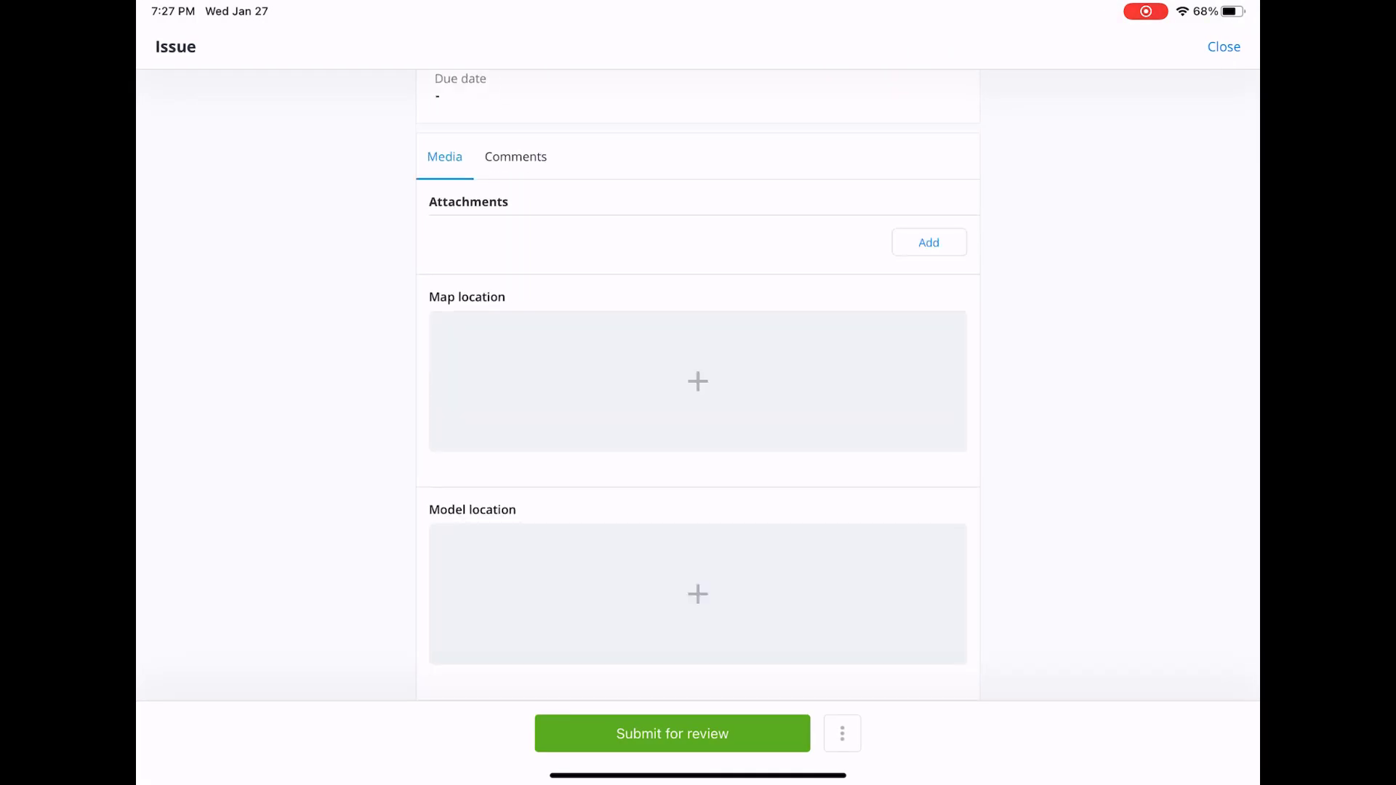
- Open the sp. File demo 3D model and roll its schedule back to mid-construction
click(363, 211)
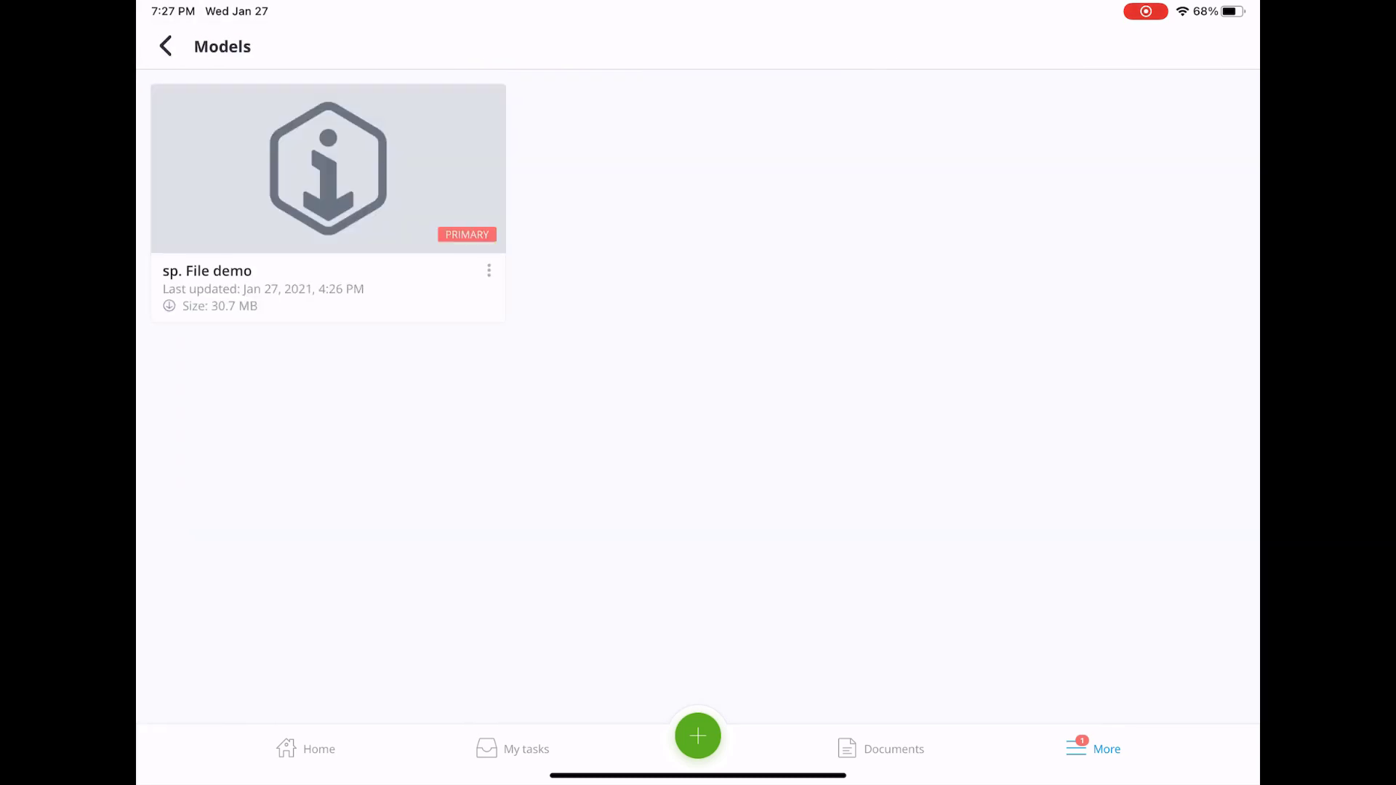
click(328, 167)
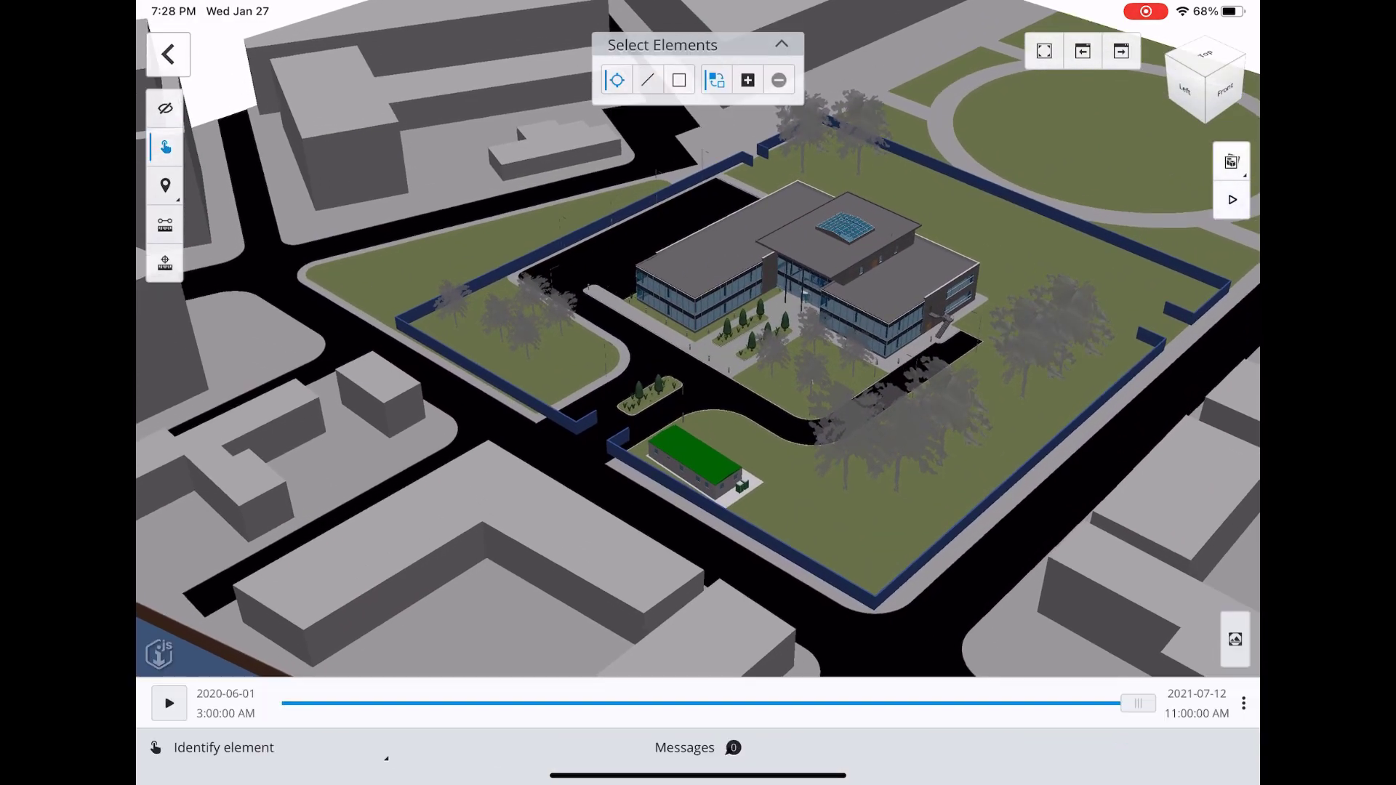
mouse_move(1138, 703)
mouse_down()
mouse_move(546, 703)
mouse_move(688, 703)
mouse_up()
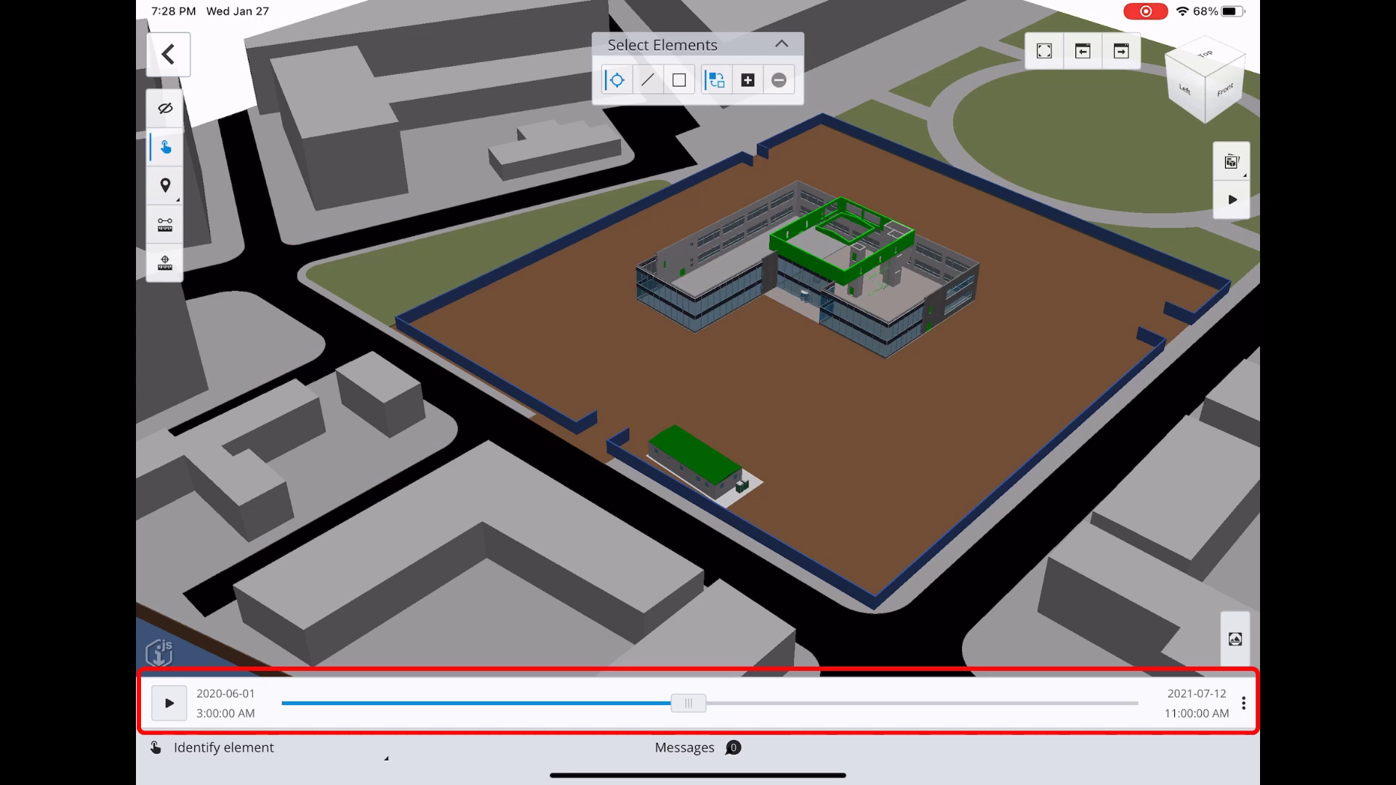
- Start the Measure tool and zoom in on the building corner
click(165, 225)
scroll(800, 290, up, 5)
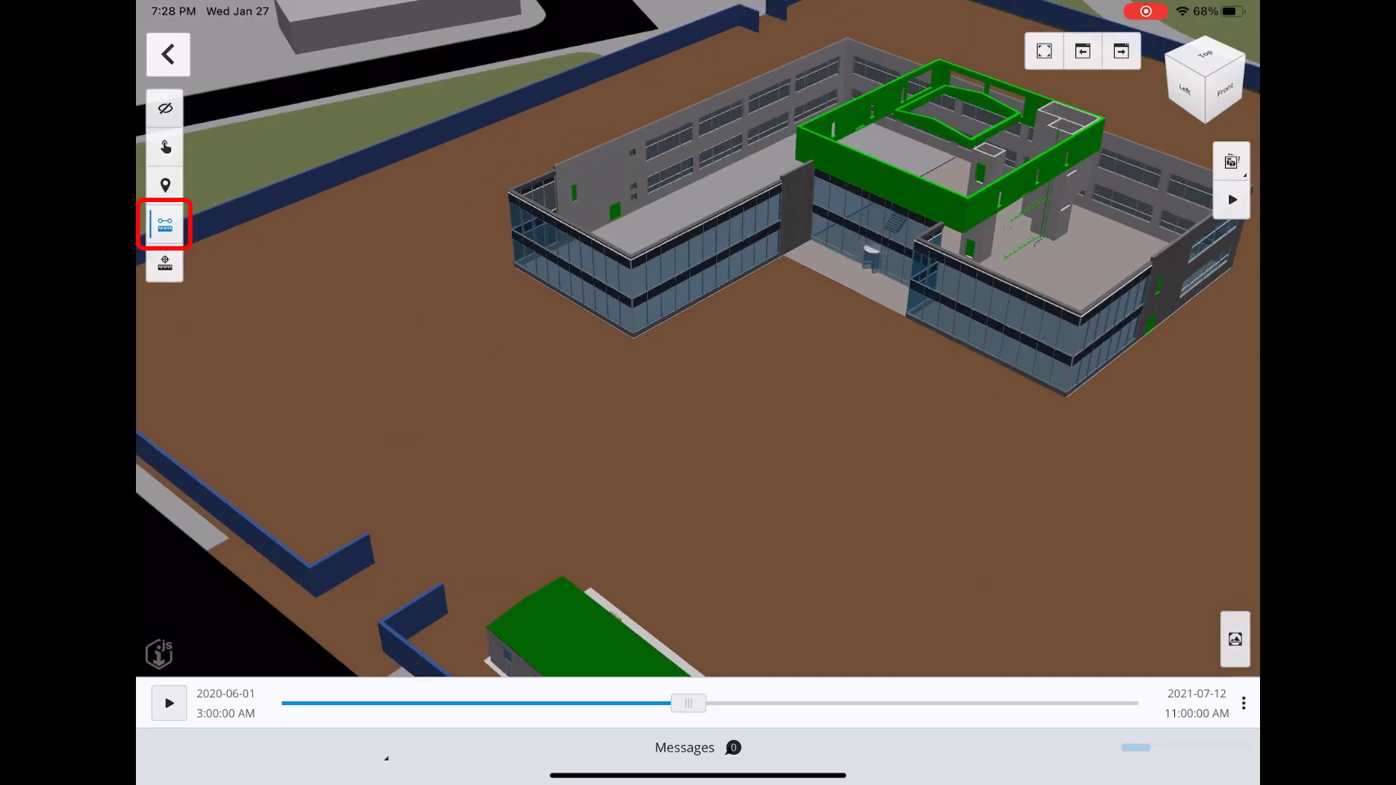
mouse_move(411, 229)
mouse_down()
mouse_move(405, 282)
mouse_move(468, 257)
mouse_up()
- Measure 2.0909 m from the corner and choose to create a site observation there
click(405, 282)
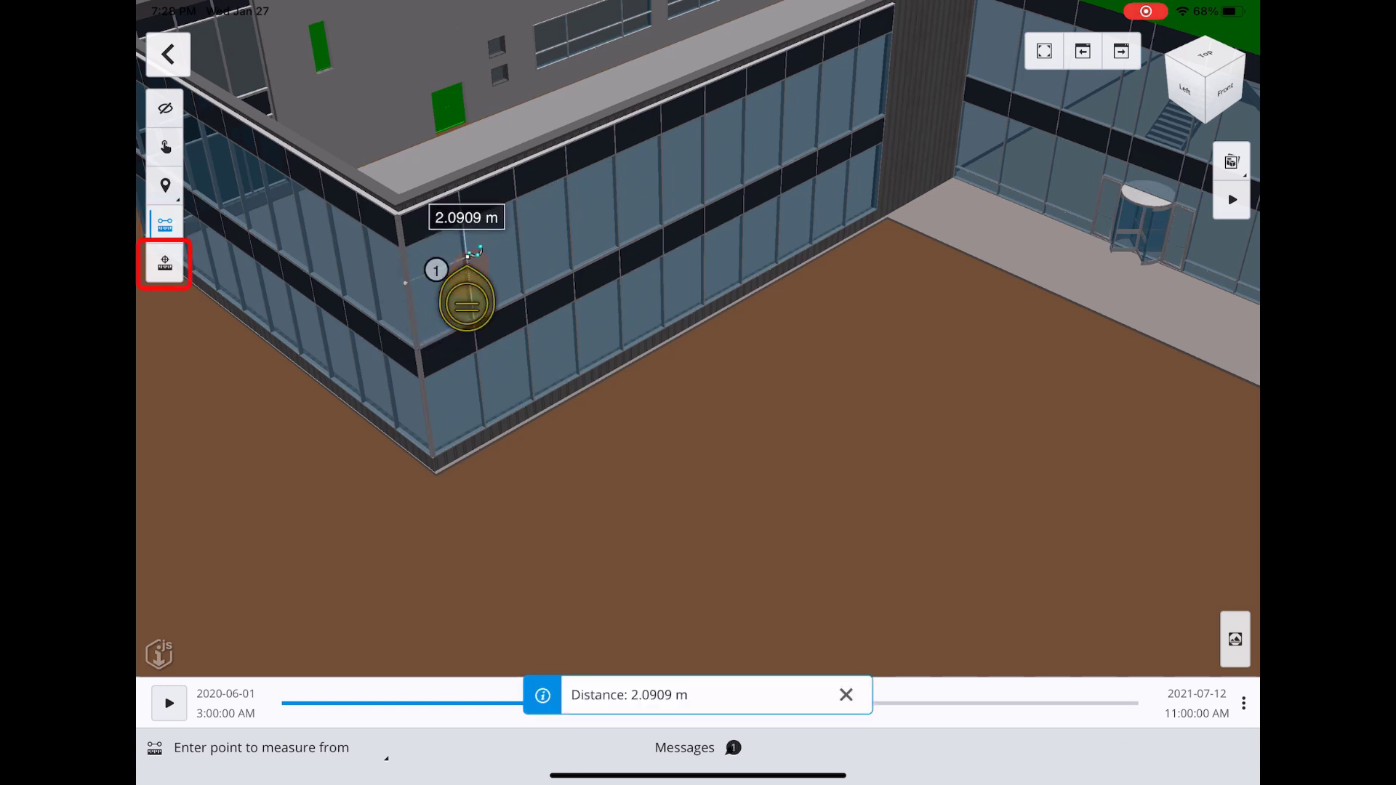
click(165, 264)
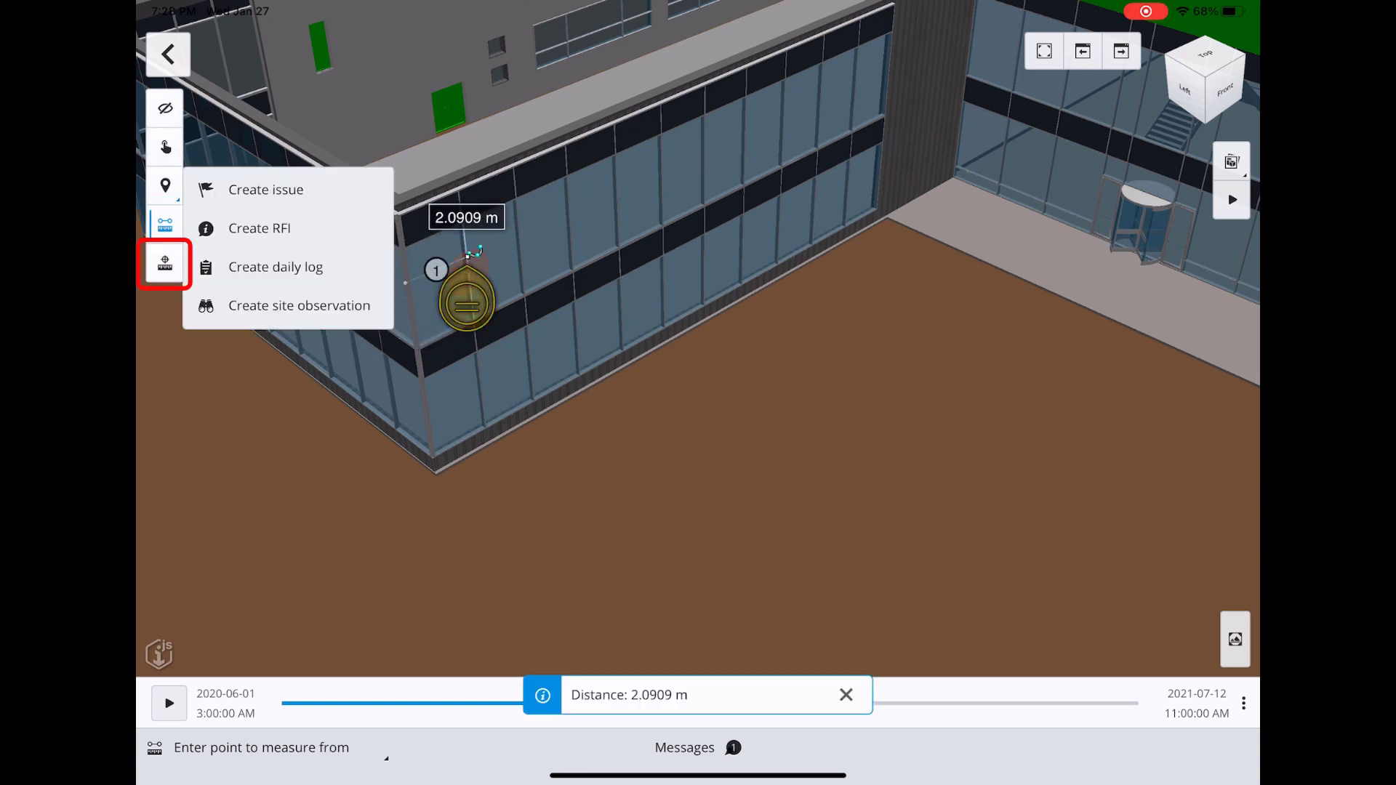
click(299, 305)
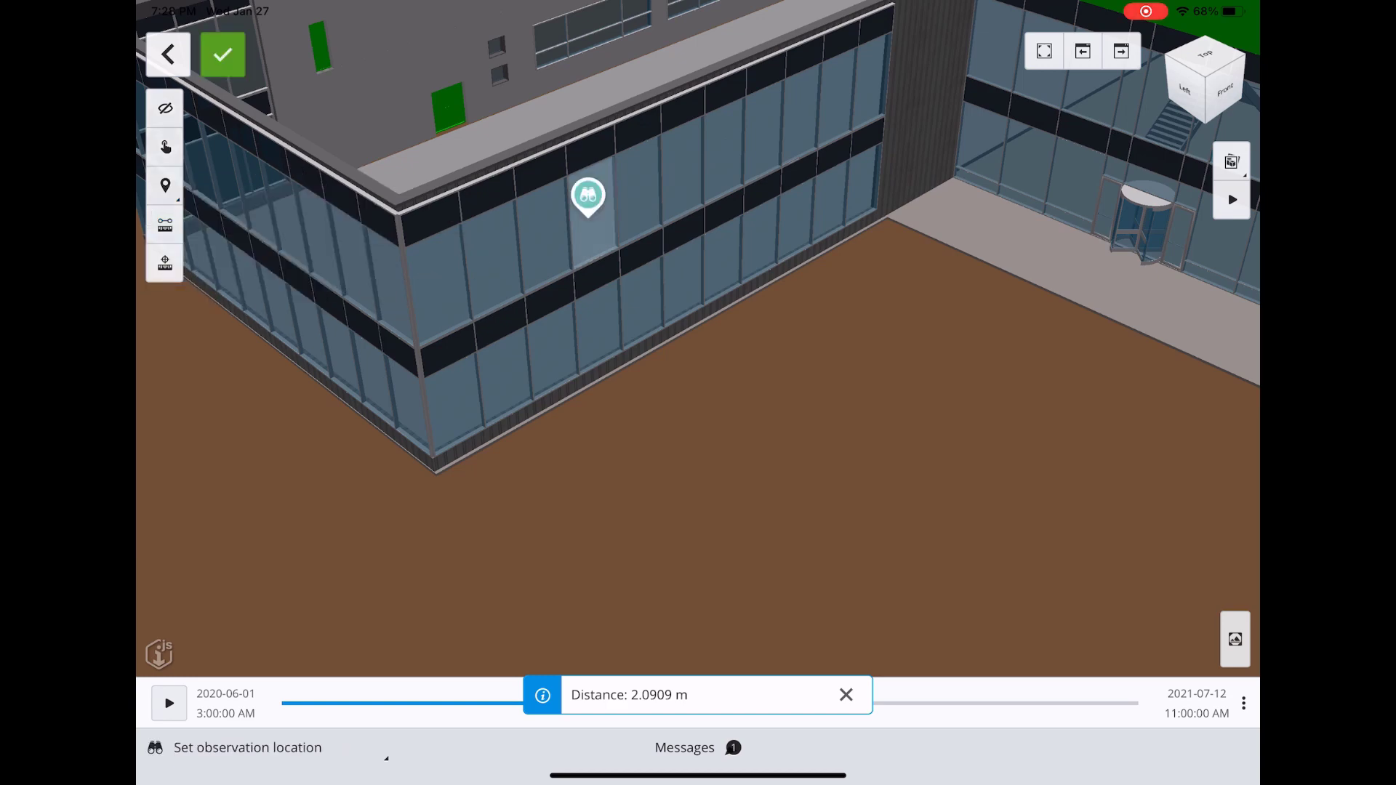
- Confirm the observation's location, then close and discard the empty form
click(221, 51)
click(1223, 46)
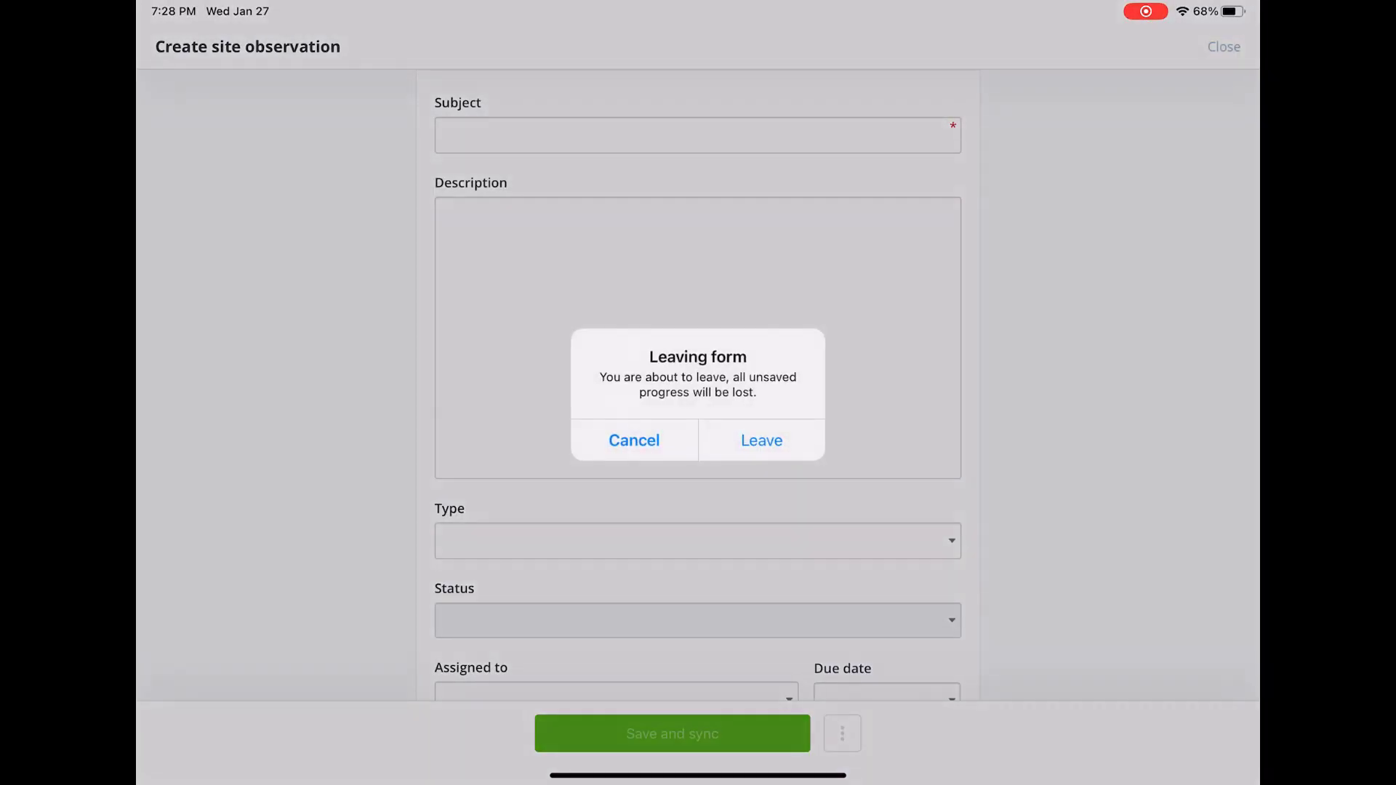
click(761, 440)
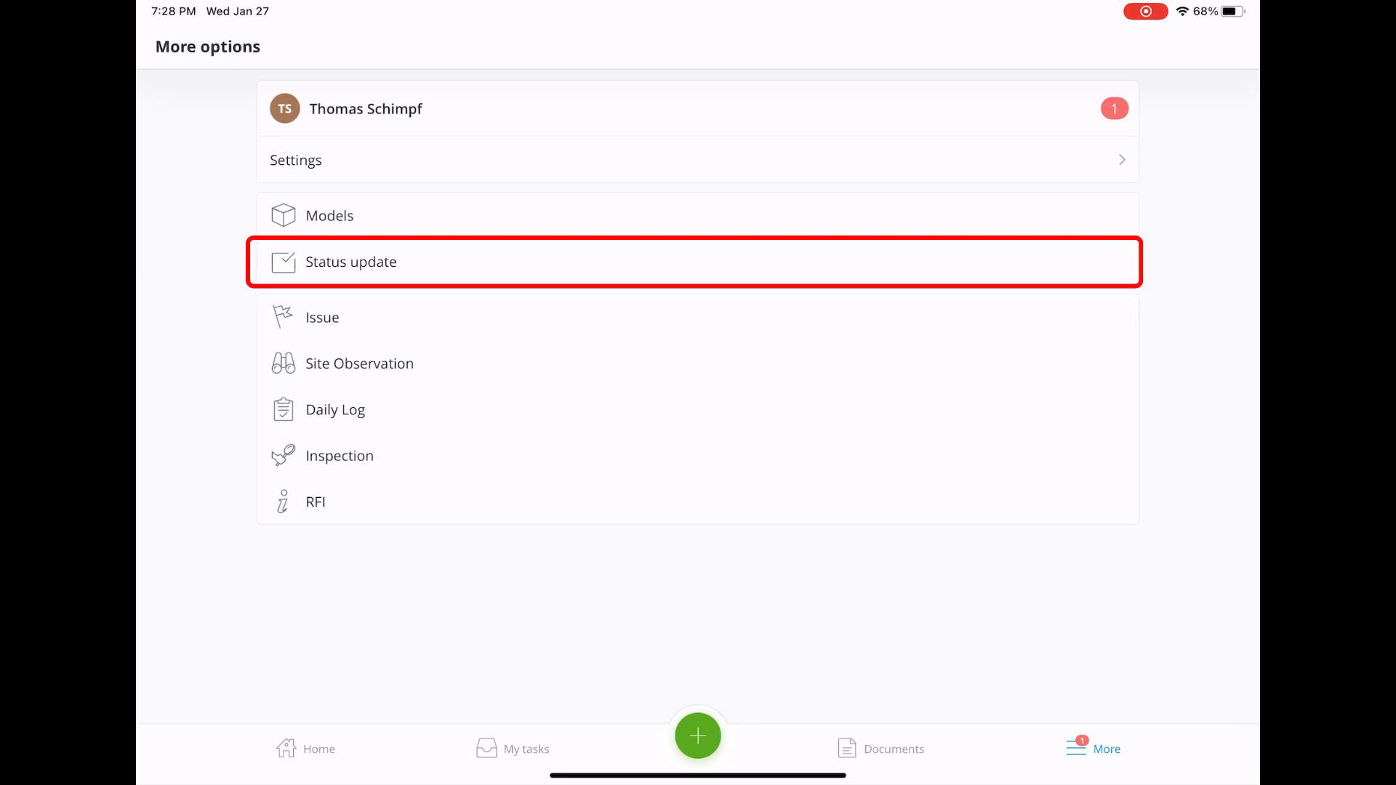
- Open the status update model and filter its task list to All tasks
click(351, 262)
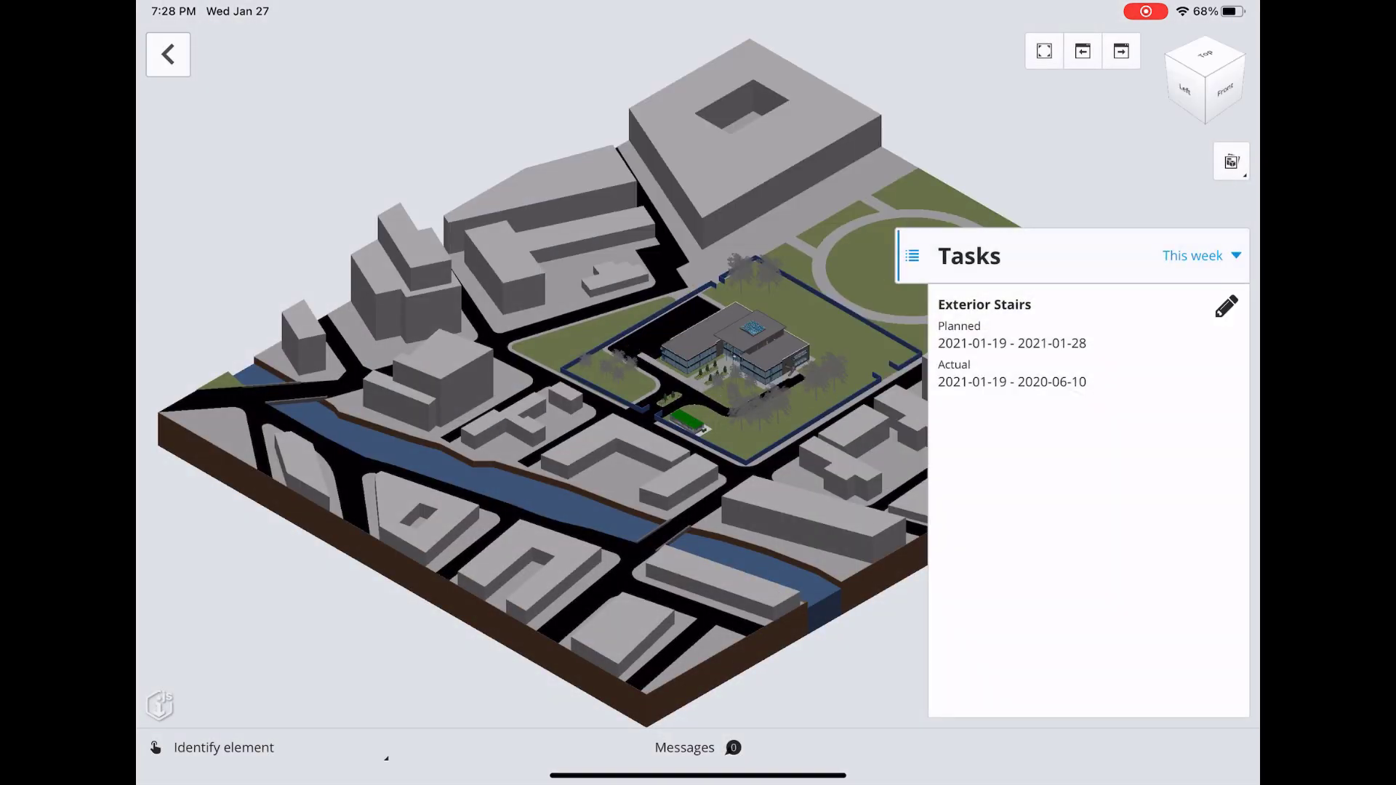
click(1199, 255)
click(1177, 302)
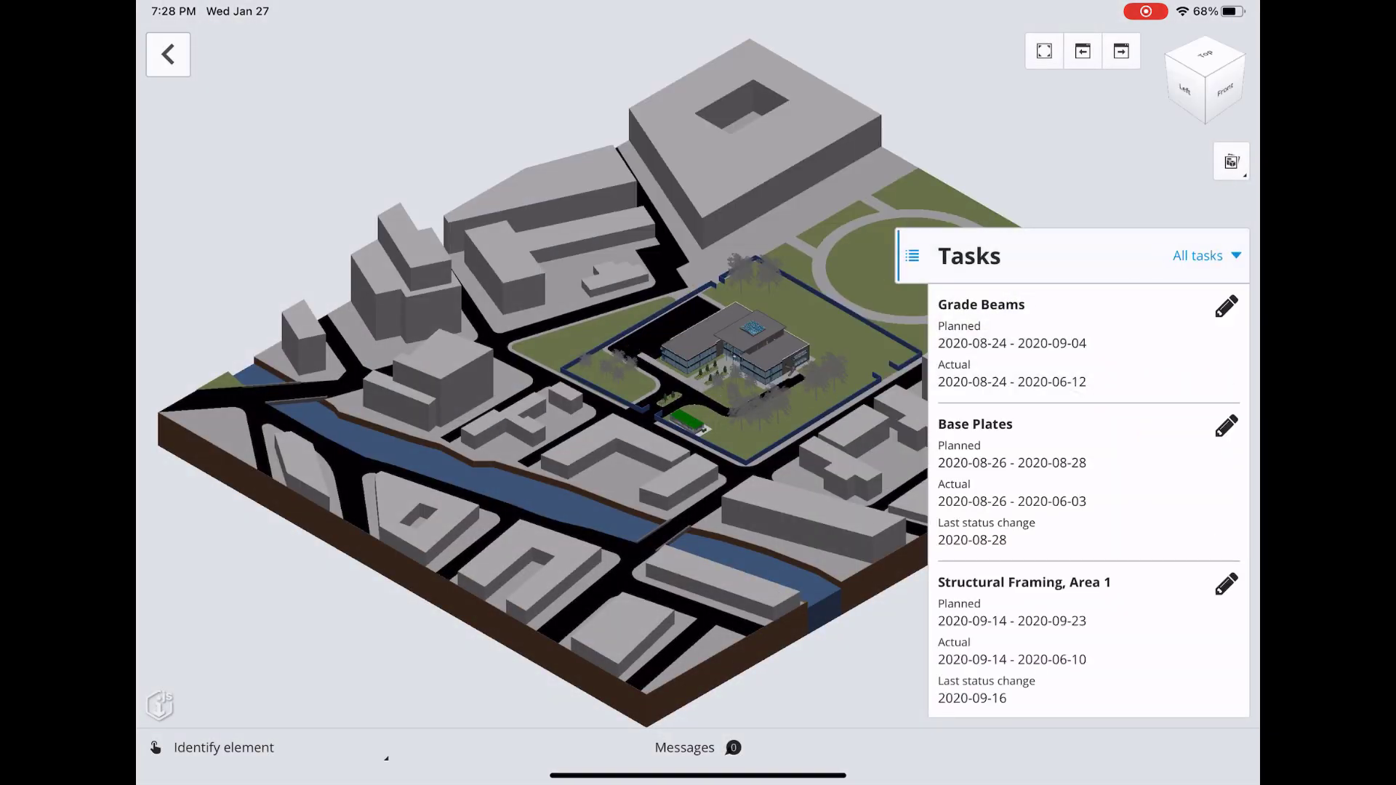
scroll(1088, 502, down, 15)
scroll(1088, 501, down, 3)
scroll(1089, 502, down, 2)
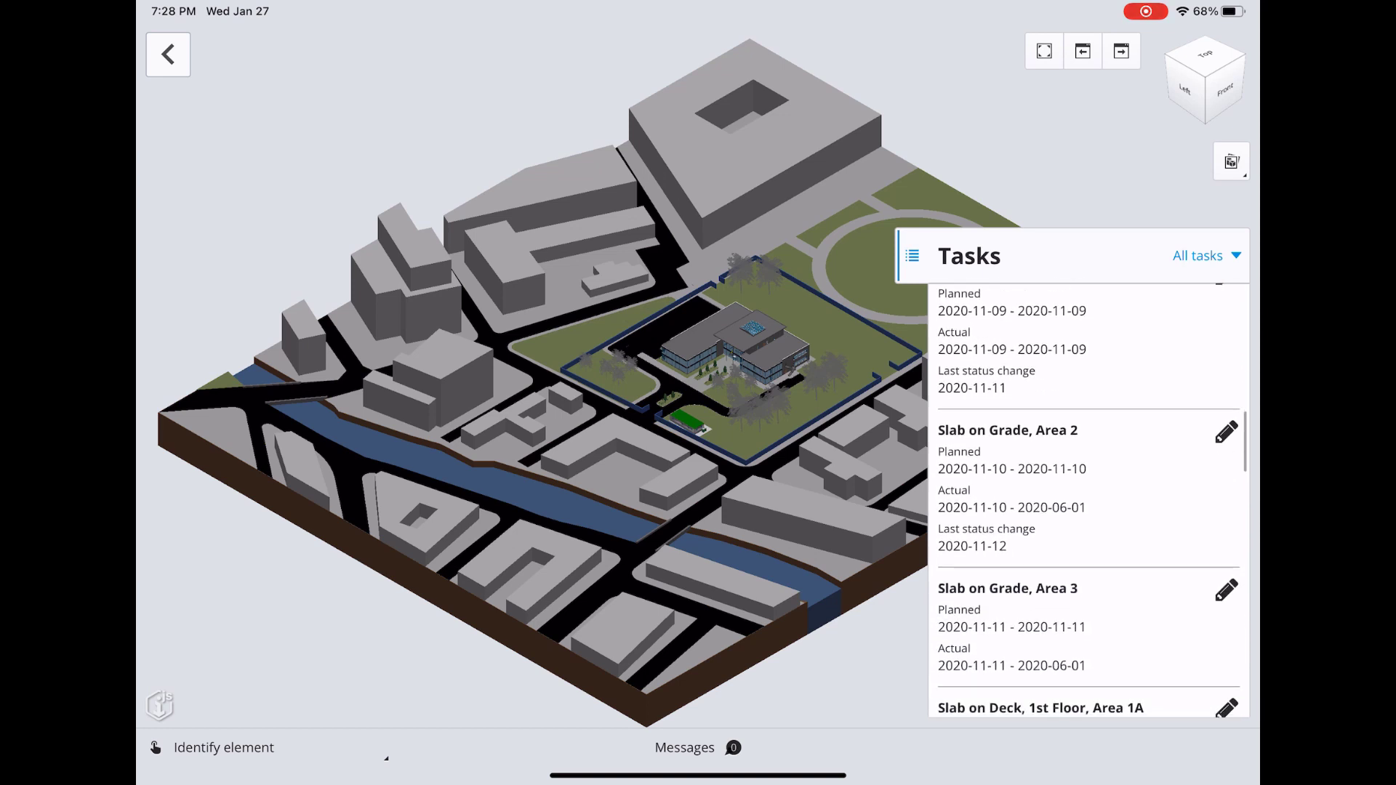
scroll(1089, 502, down, 3)
scroll(1088, 502, up, 1)
- Mark Slab on Grade, Area 1 as Reinforced and leave the model
click(1003, 312)
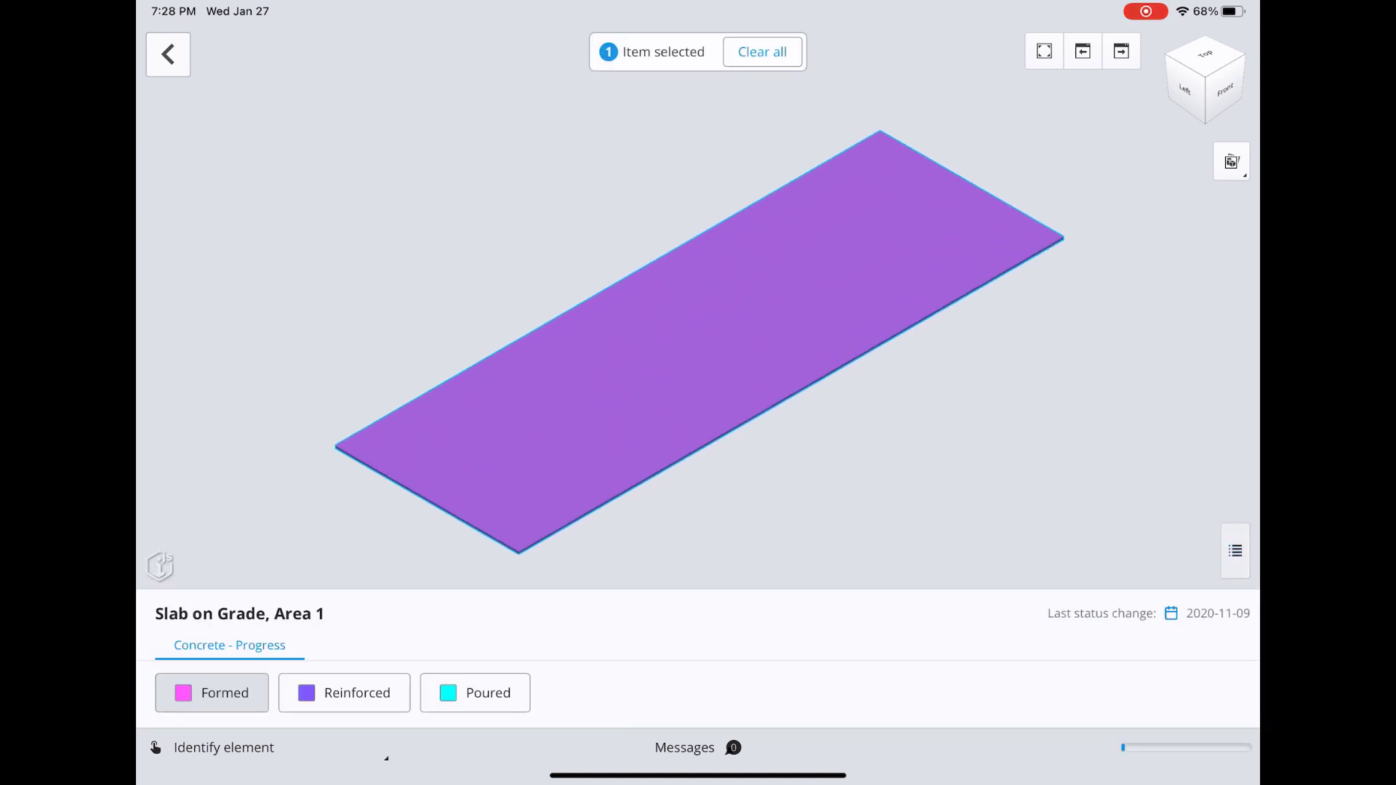
click(344, 693)
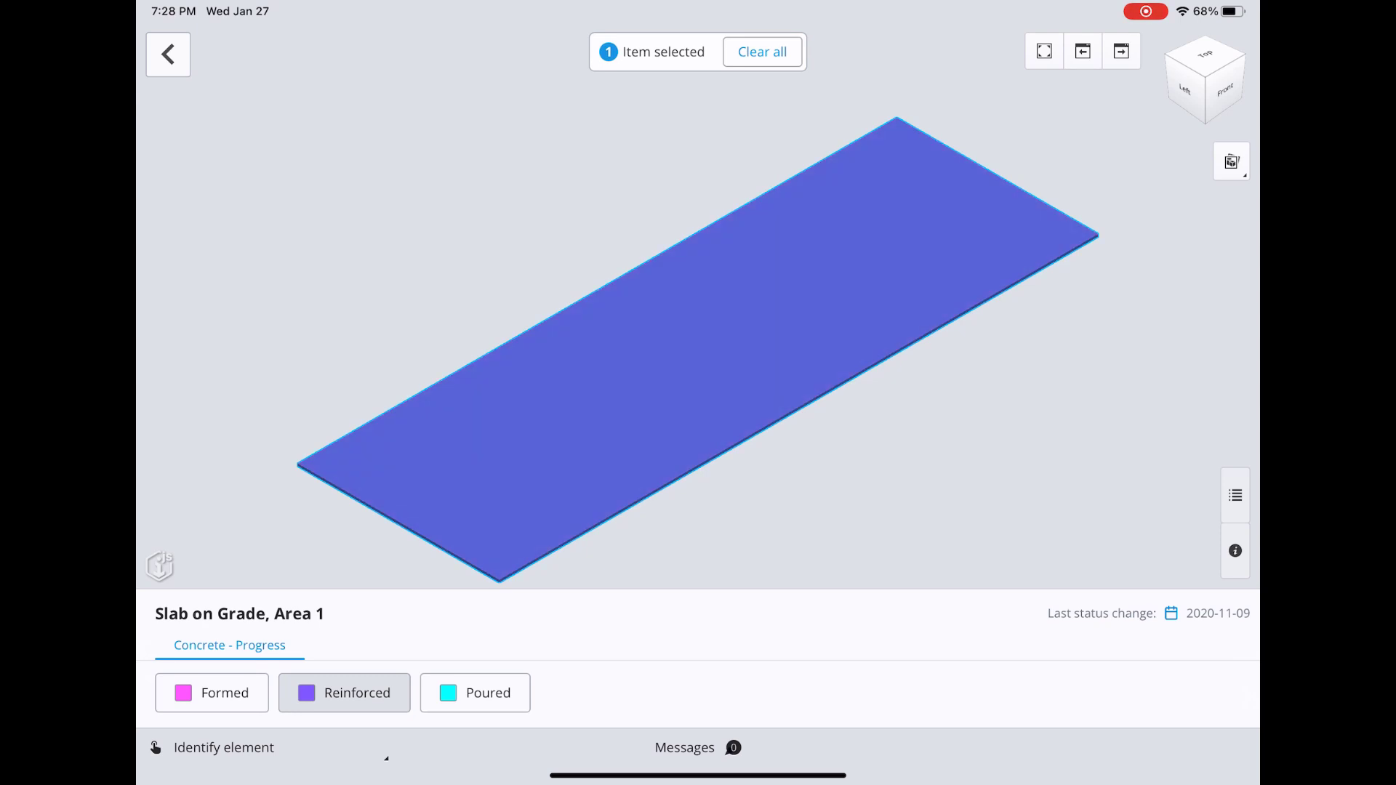
click(168, 54)
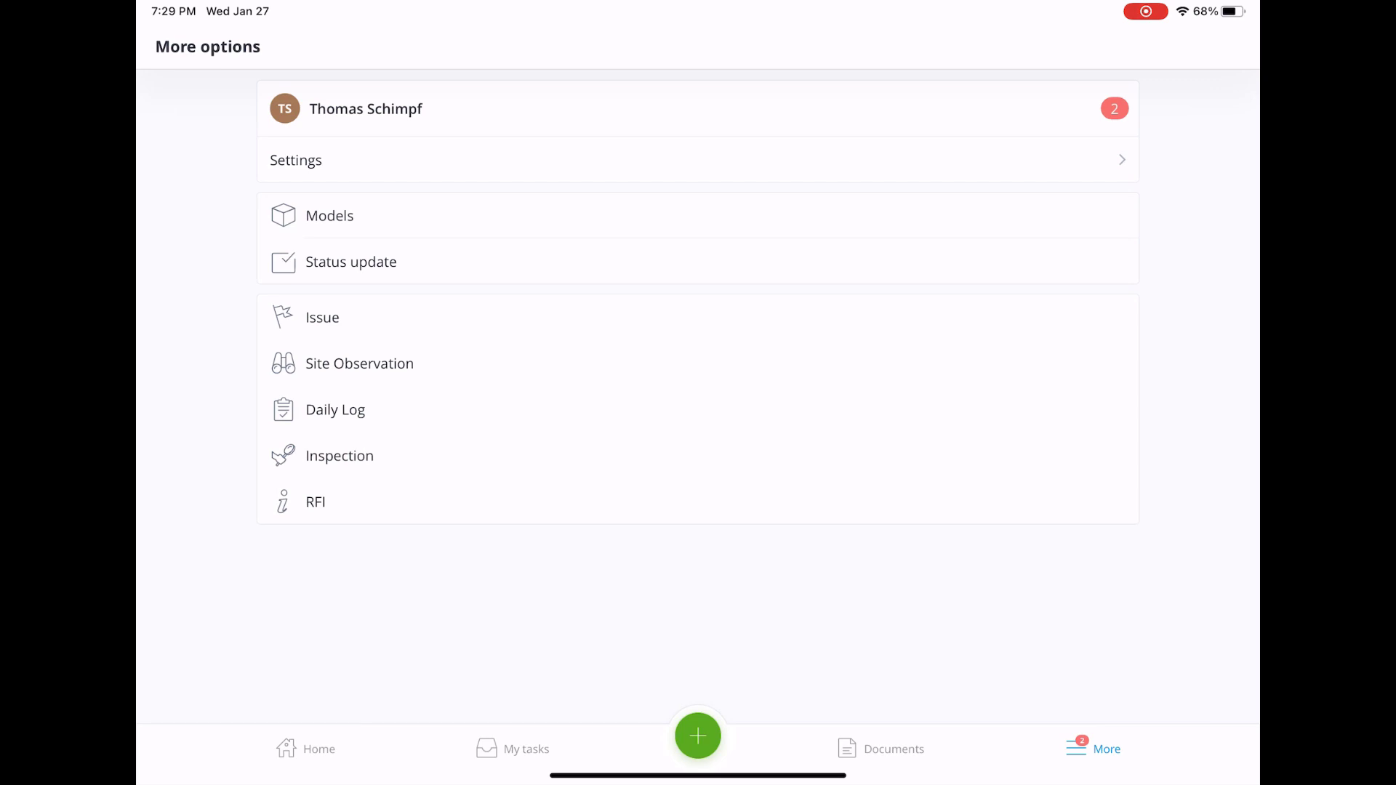
- From the project home page, open the Unsynced items list showing two pending status updates
click(305, 749)
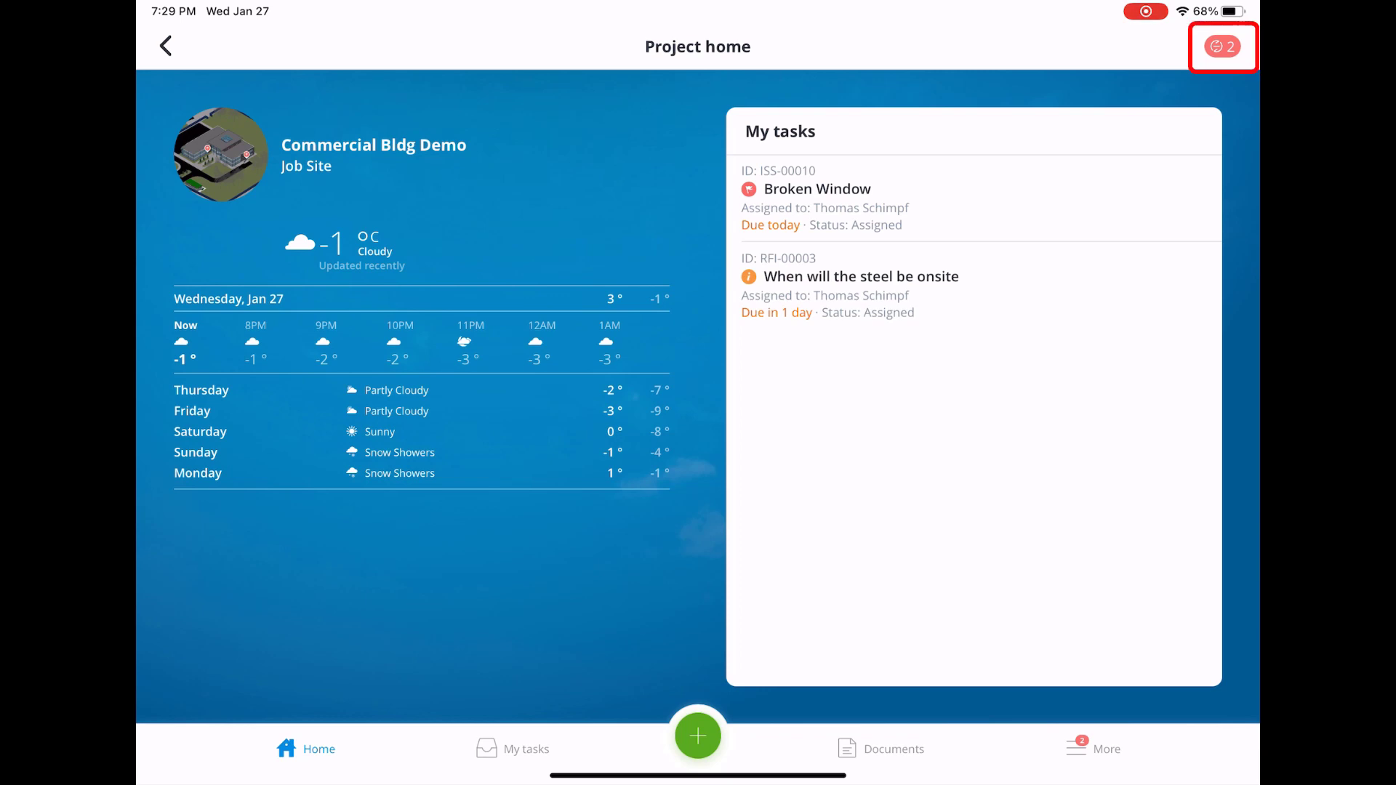
click(1221, 46)
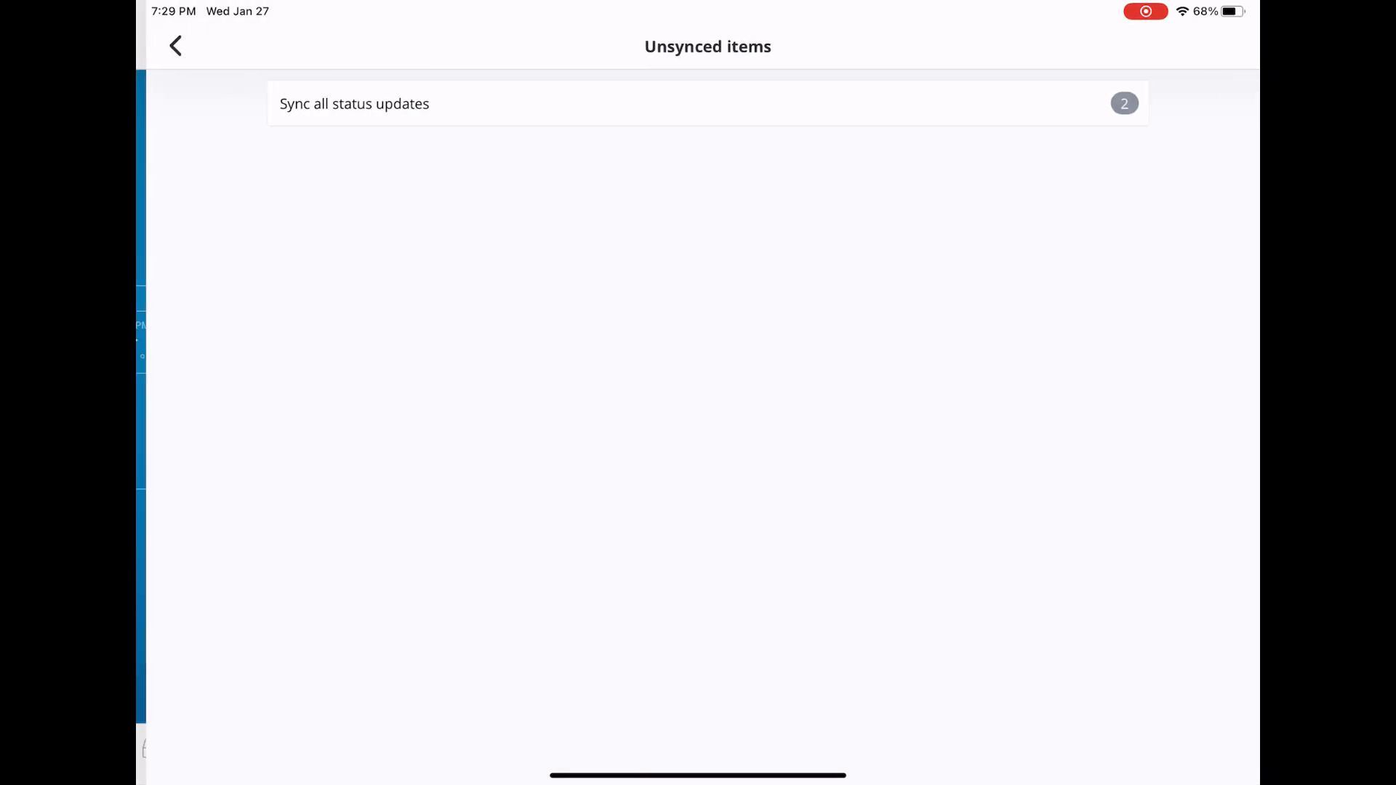